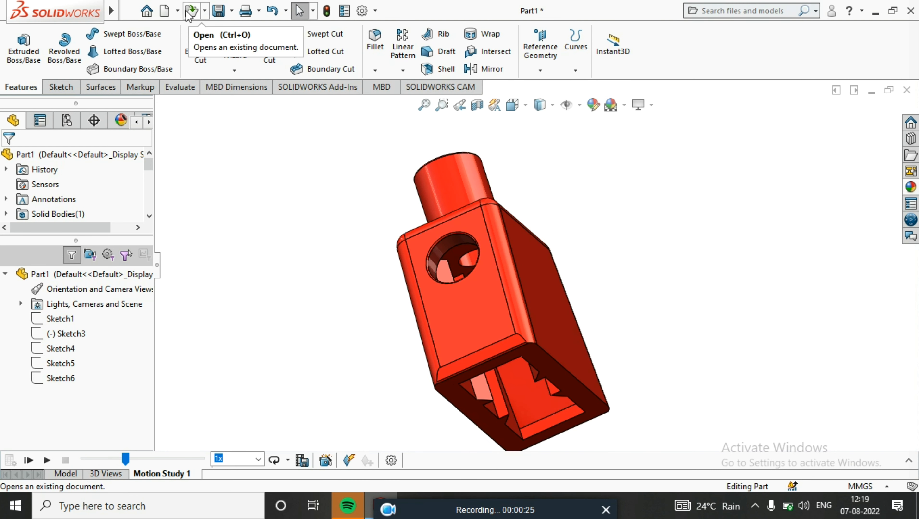
# Create a new part document
pyautogui.click(177, 11)
pyautogui.click(185, 27)
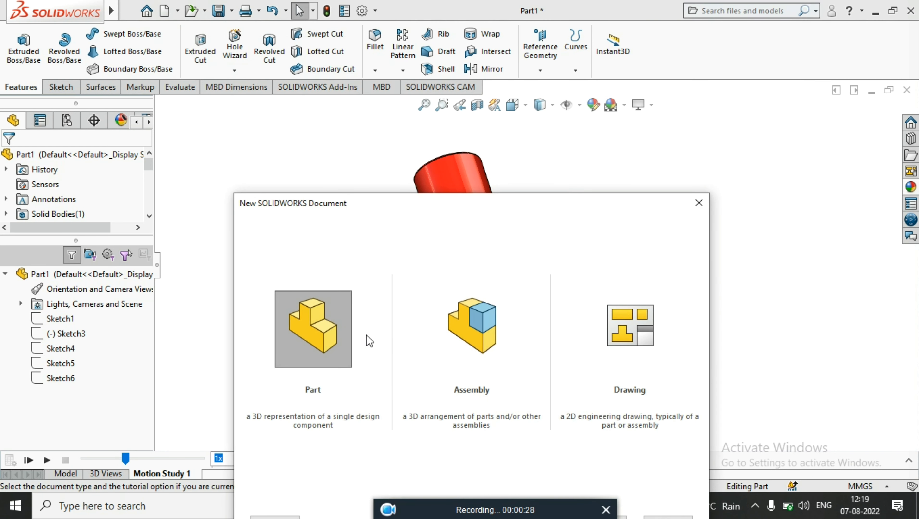
pyautogui.doubleClick(350, 325)
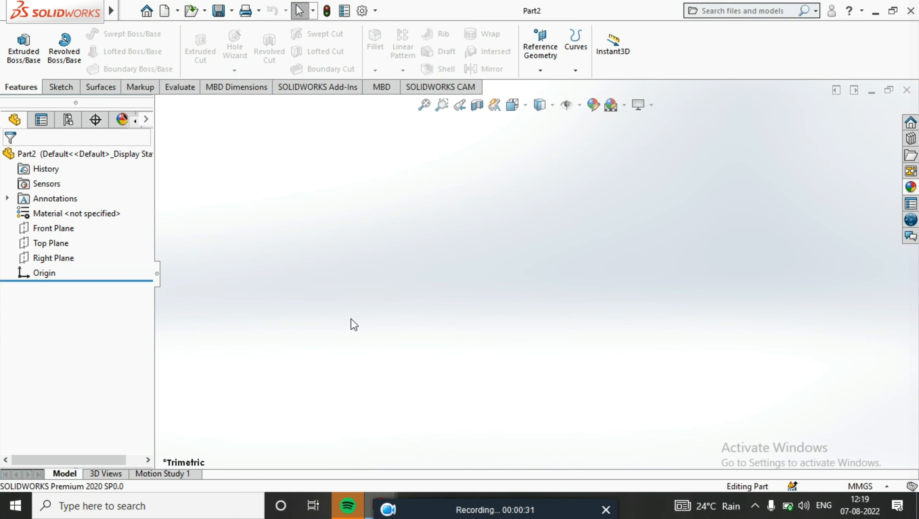
# Start a sketch on the Front Plane
pyautogui.click(49, 232)
pyautogui.rightClick(471, 240)
pyautogui.click(564, 221)
pyautogui.rightClick(523, 234)
pyautogui.click(556, 214)
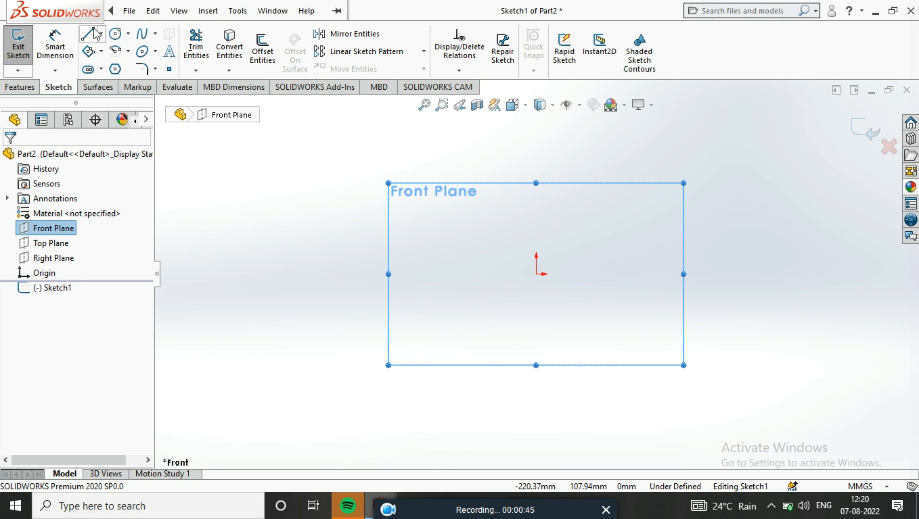
# Sketch a vertical centerline upward from the origin
pyautogui.click(101, 33)
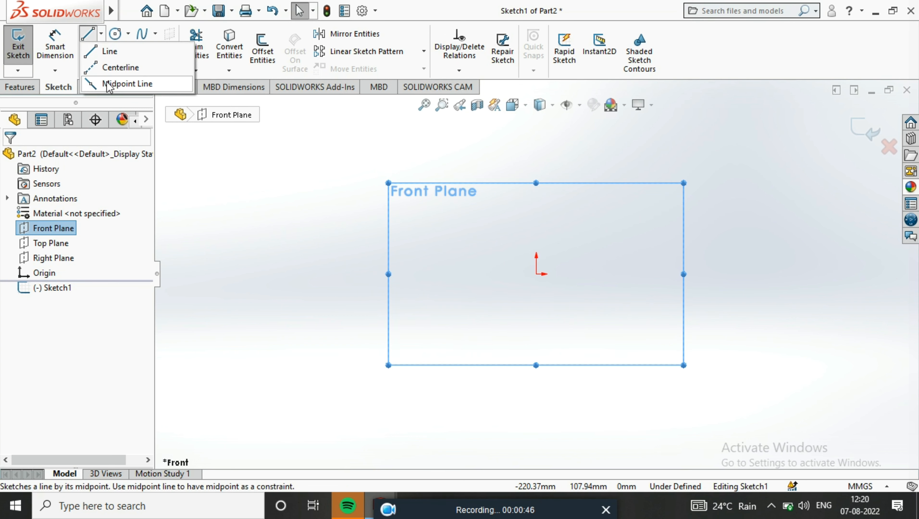
pyautogui.click(109, 68)
pyautogui.click(536, 273)
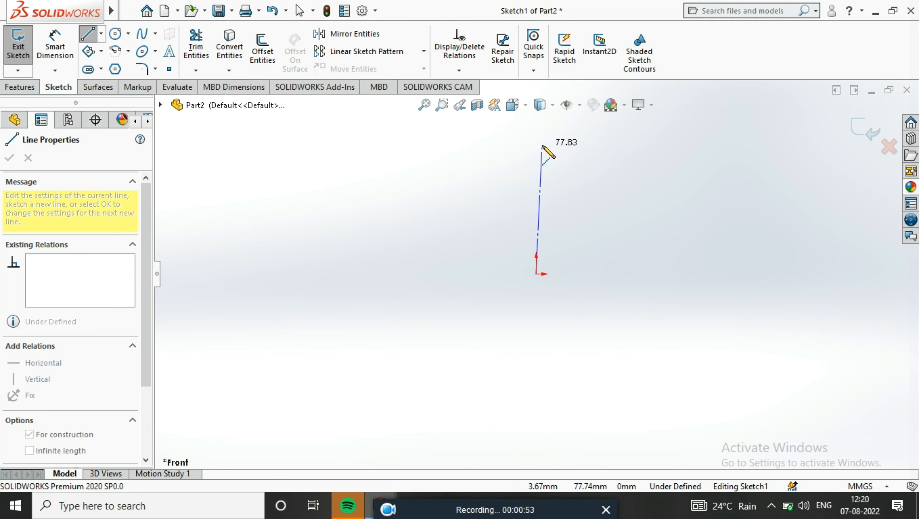
pyautogui.click(537, 126)
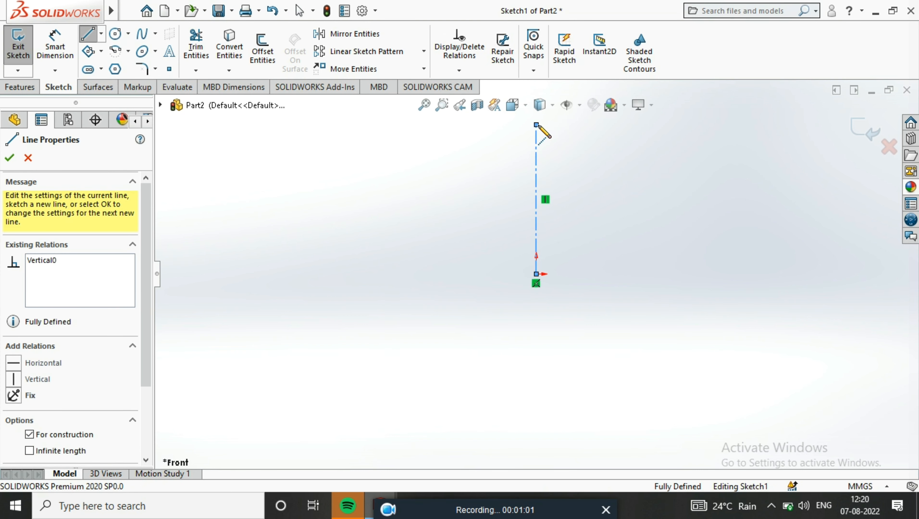
pyautogui.rightClick(622, 168)
pyautogui.click(650, 179)
# Sketch a horizontal midpoint line centred on the origin, about 231 mm long, as the profile's base
pyautogui.click(129, 11)
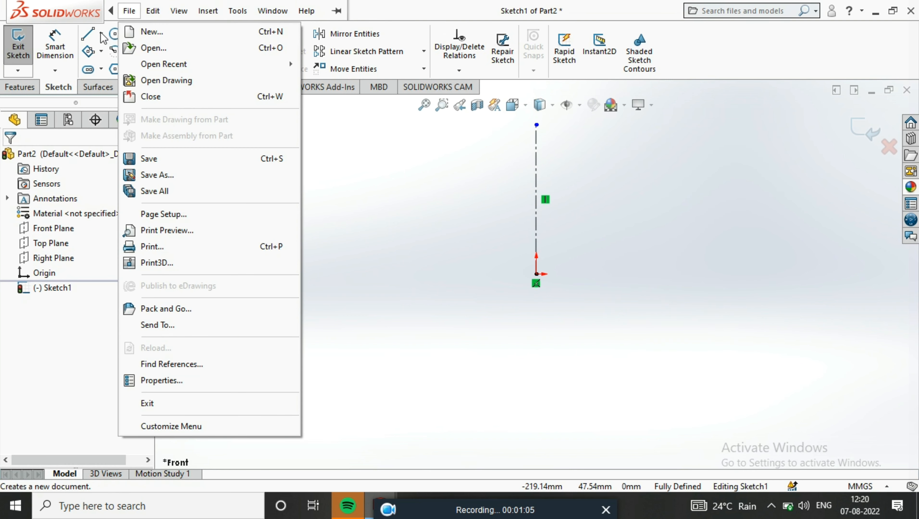
pyautogui.click(101, 33)
pyautogui.click(113, 84)
pyautogui.click(536, 274)
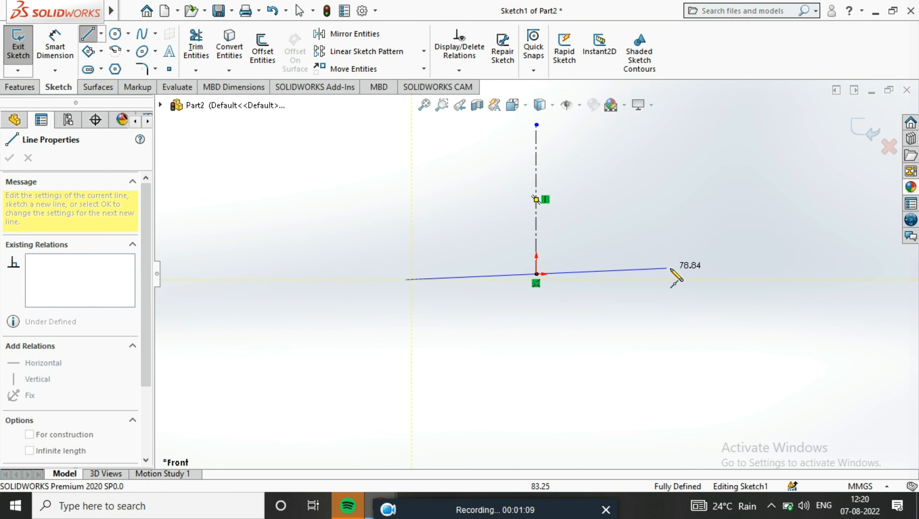
pyautogui.click(728, 274)
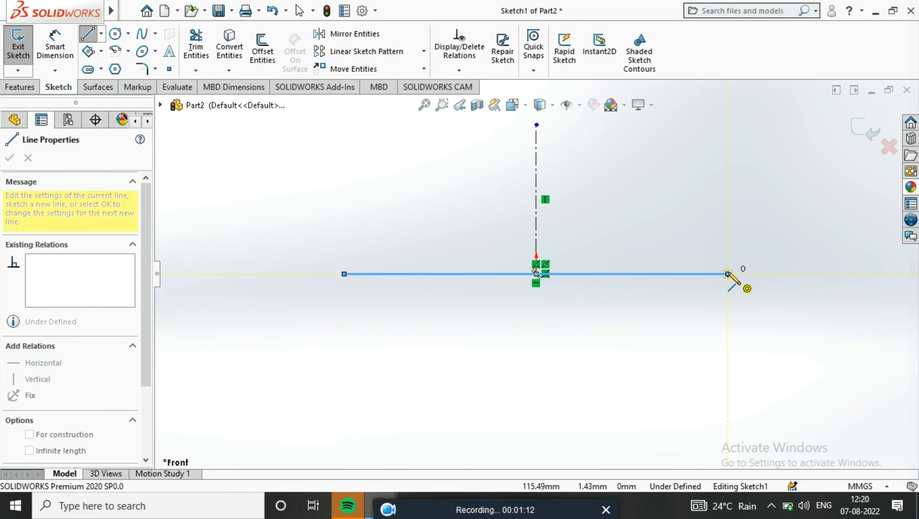
pyautogui.rightClick(718, 219)
pyautogui.click(751, 230)
# Sketch a horizontal midpoint line at the centerline's upper end, continuing with a sloped and a short vertical line to the base line's right end
pyautogui.click(101, 33)
pyautogui.click(127, 82)
pyautogui.click(536, 170)
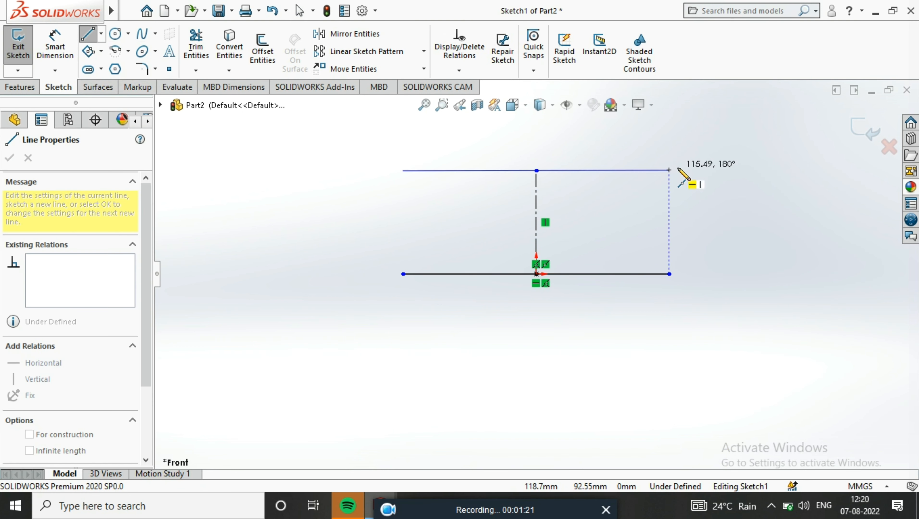
pyautogui.click(600, 170)
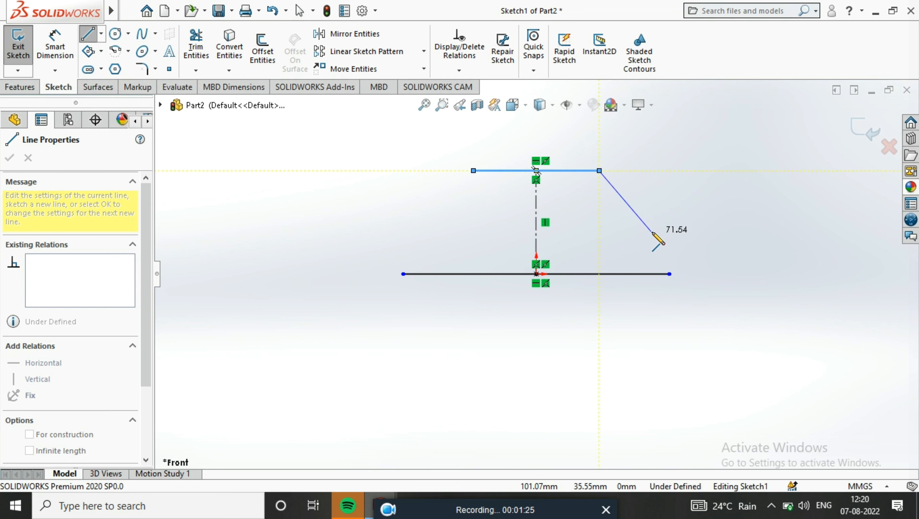
pyautogui.click(668, 274)
pyautogui.rightClick(713, 271)
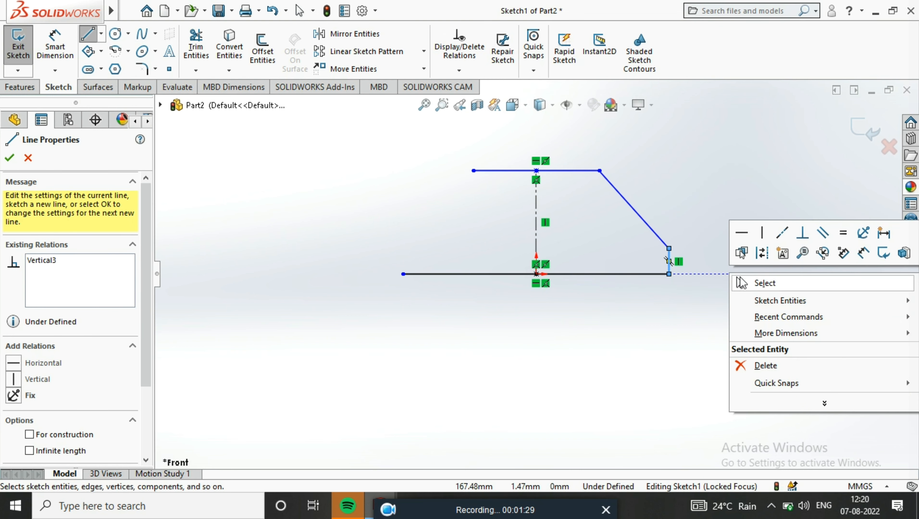
pyautogui.click(752, 281)
# Dimension the base line as 15.3 mm and the upper horizontal line as 11.2 mm
pyautogui.click(48, 39)
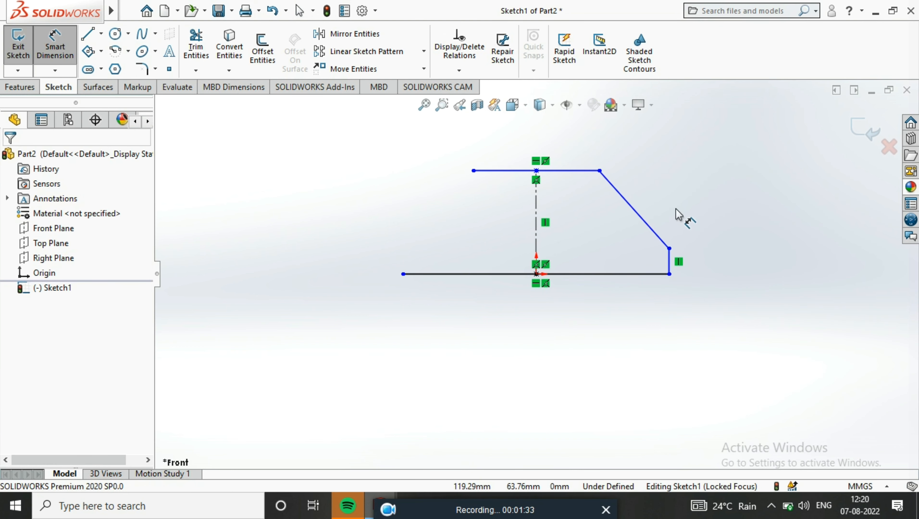
pyautogui.click(668, 274)
pyautogui.click(621, 376)
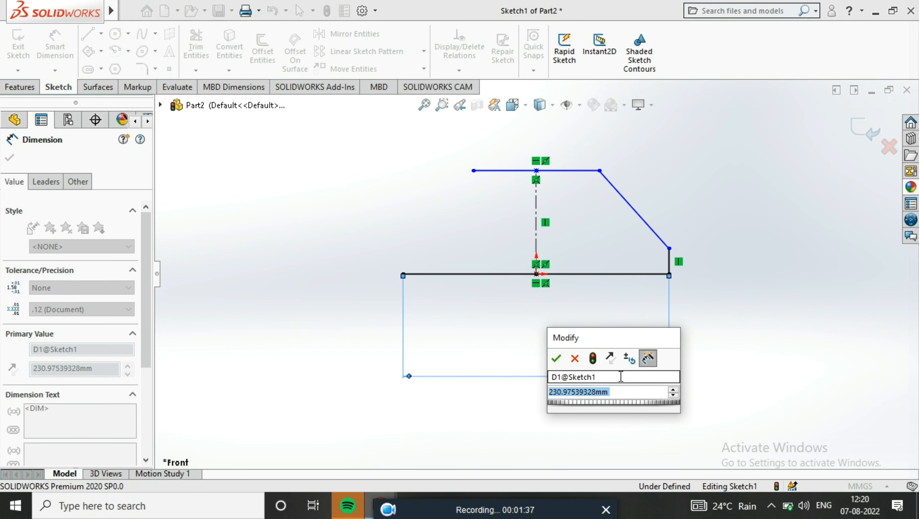
pyautogui.write('15.3')
pyautogui.press('Return')
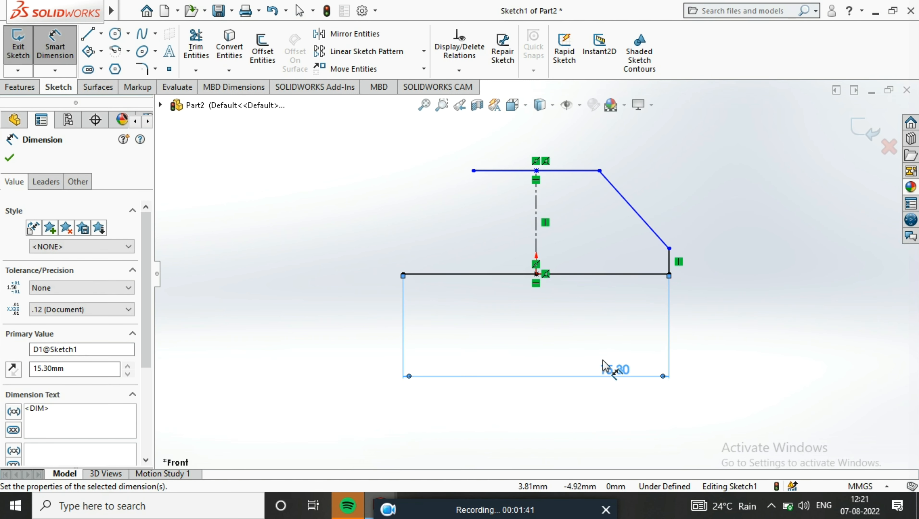
pyautogui.click(565, 174)
pyautogui.click(563, 131)
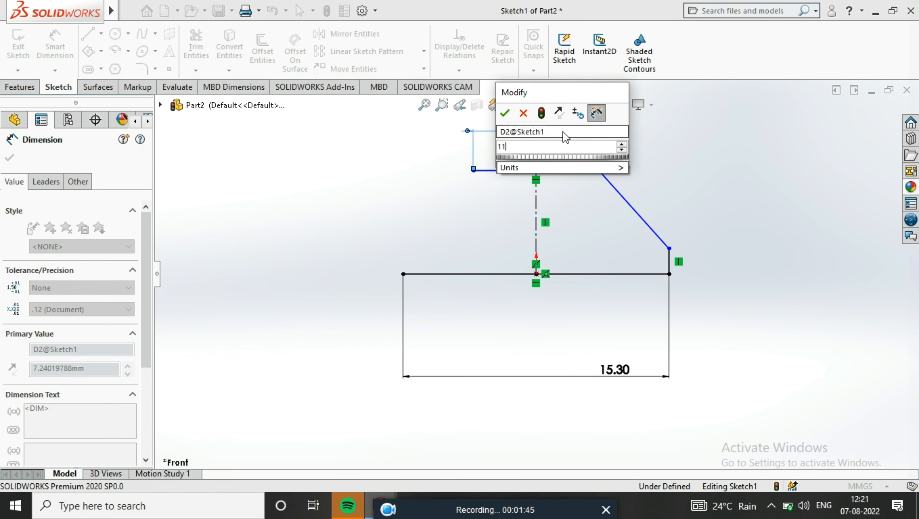
pyautogui.press('Return')
# Dimension the short vertical line at the base's right end as 1 mm
pyautogui.click(671, 271)
pyautogui.click(786, 263)
pyautogui.press('Return')
# Dimension the profile's overall height between the base line and the upper line as 1.7 mm
pyautogui.click(630, 274)
pyautogui.click(590, 170)
pyautogui.click(865, 177)
pyautogui.write('1.')
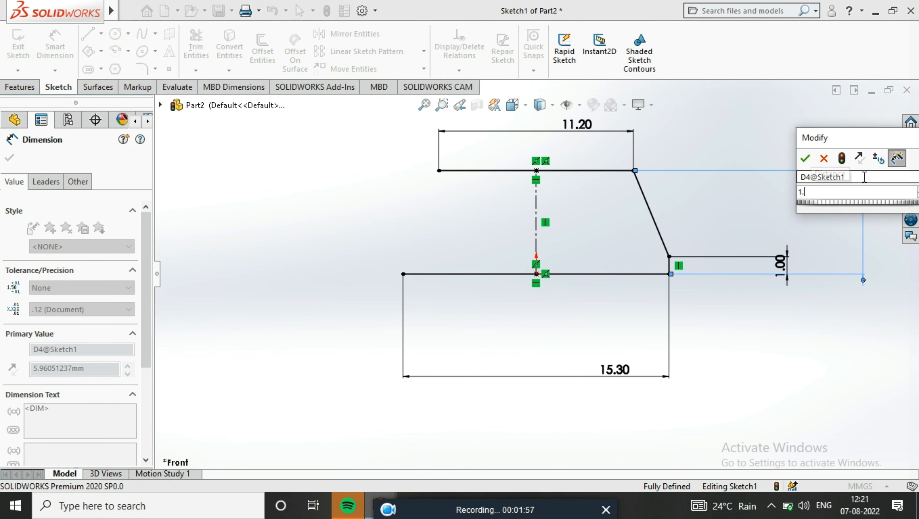
pyautogui.write('7')
pyautogui.press('Return')
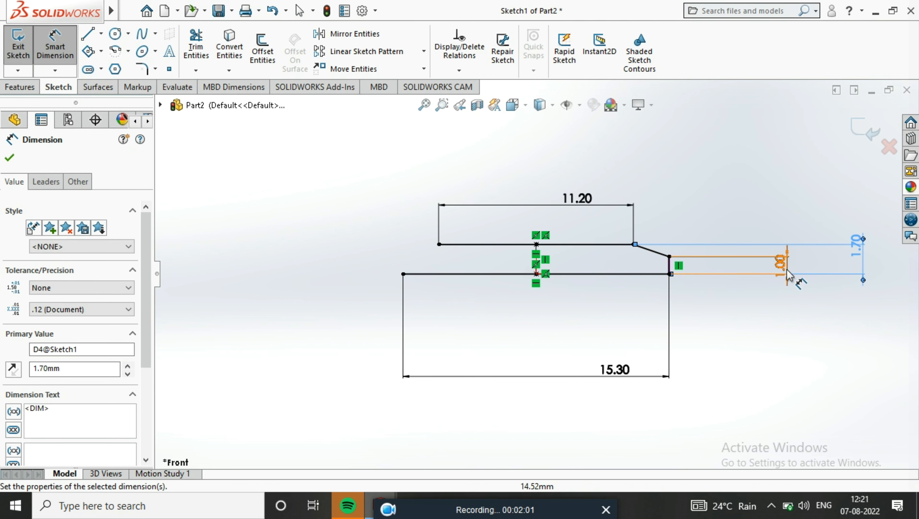
# Set the profile's overall height dimension to 12.7 mm and finish dimensioning
pyautogui.doubleClick(858, 251)
pyautogui.write('12.7')
pyautogui.press('Return')
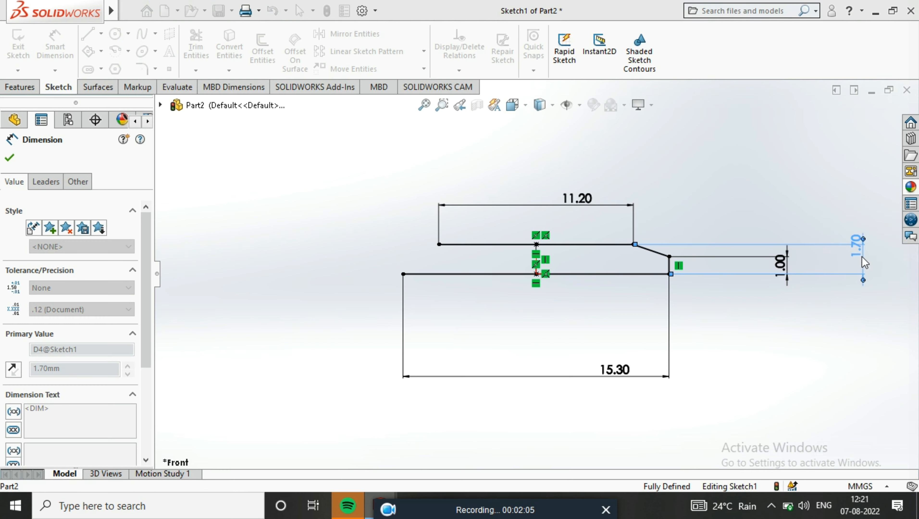
pyautogui.scroll(4, 685, 229)
pyautogui.click(66, 69)
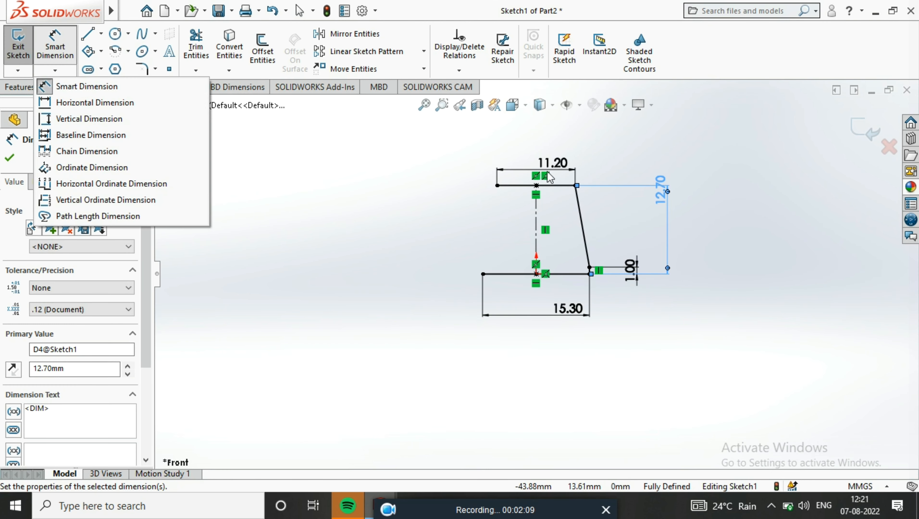
pyautogui.press('Escape')
pyautogui.press('Escape')
# Mirror the upper, sloped and short vertical lines about the vertical centerline and close the sketch
pyautogui.moveTo(656, 142)
pyautogui.mouseDown()
pyautogui.moveTo(590, 268)
pyautogui.moveTo(572, 270)
pyautogui.mouseUp()
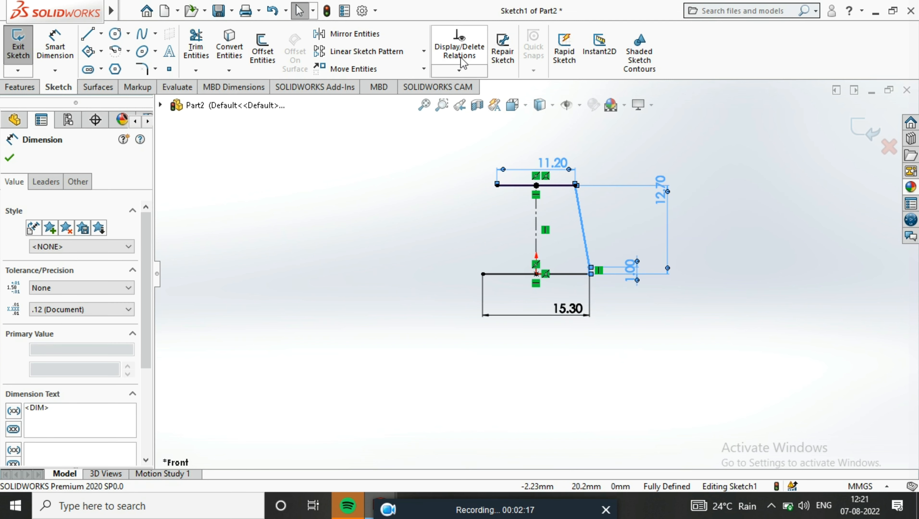
pyautogui.click(351, 33)
pyautogui.click(118, 342)
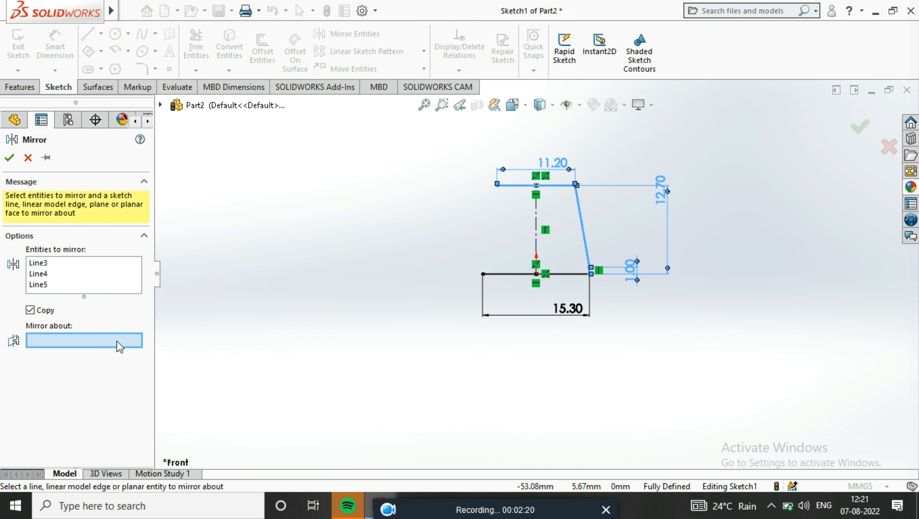
pyautogui.click(535, 240)
pyautogui.click(10, 159)
pyautogui.scroll(-3, 566, 262)
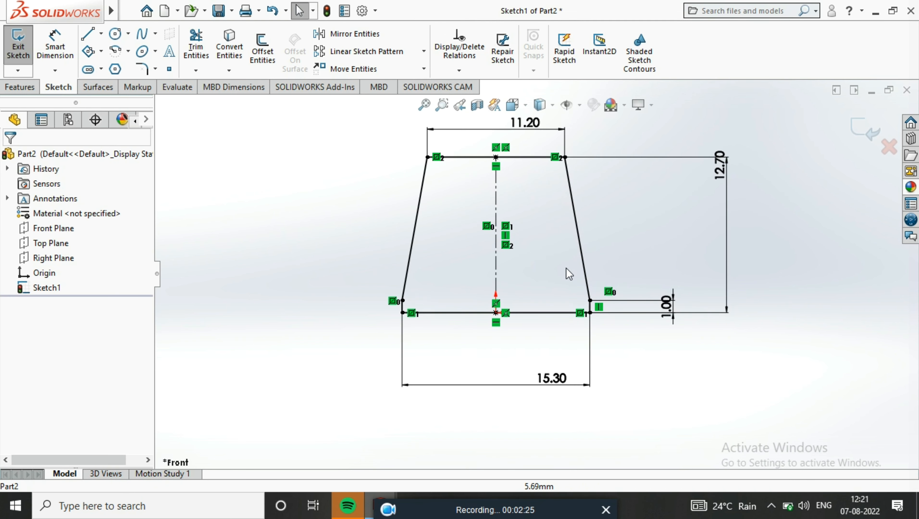
pyautogui.click(857, 127)
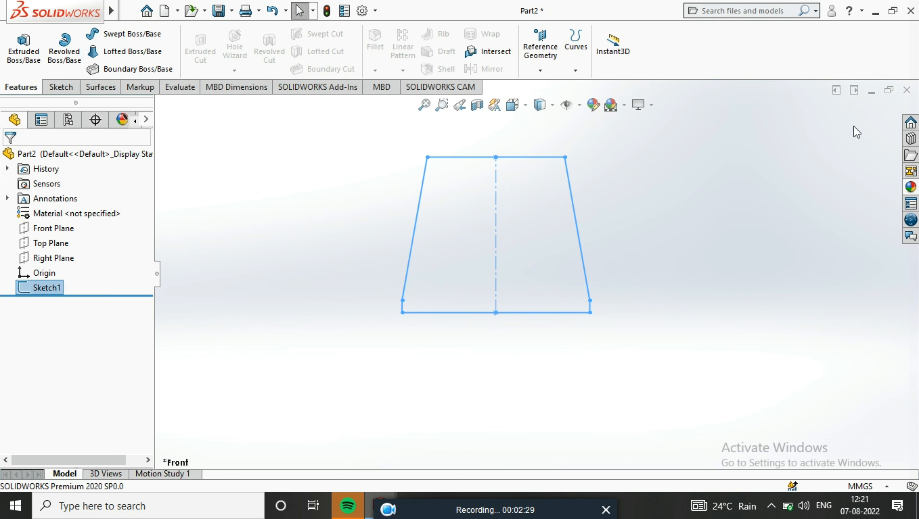
# Extrude the tapered profile 7.8 mm as a boss using the Mid Plane end condition
pyautogui.click(24, 48)
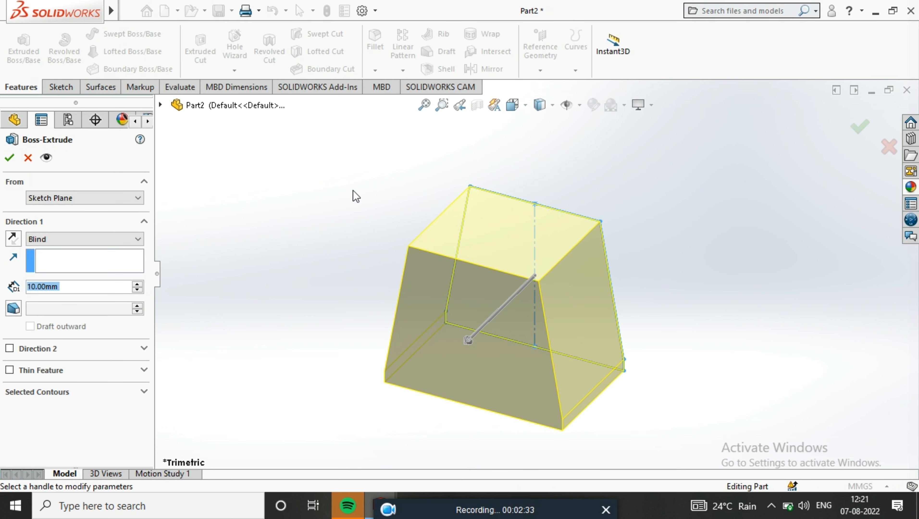
pyautogui.click(95, 297)
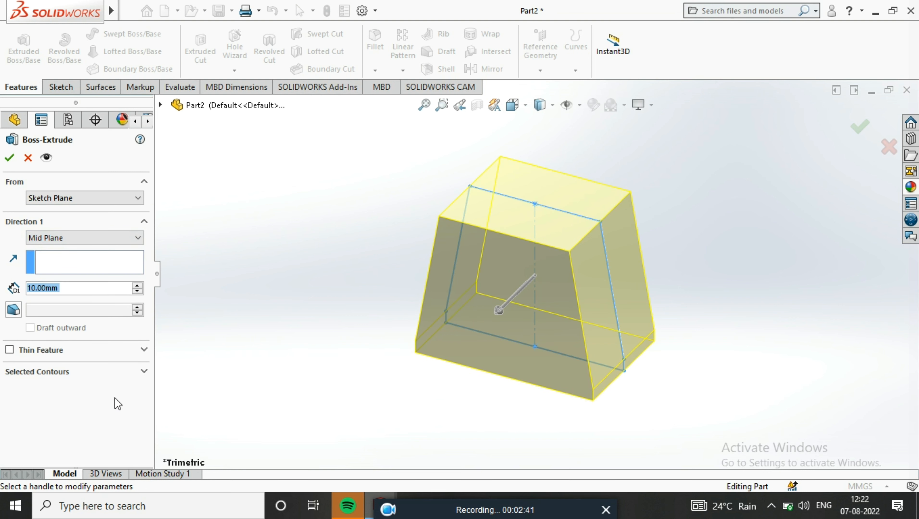
pyautogui.write('7.8')
pyautogui.press('Return')
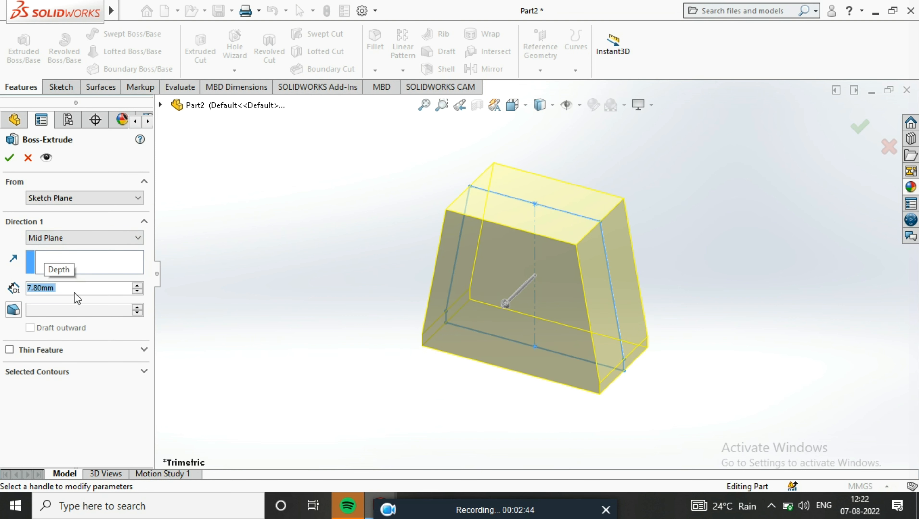
pyautogui.click(10, 158)
# Apply the red high gloss plastic appearance to the extruded body
pyautogui.click(911, 187)
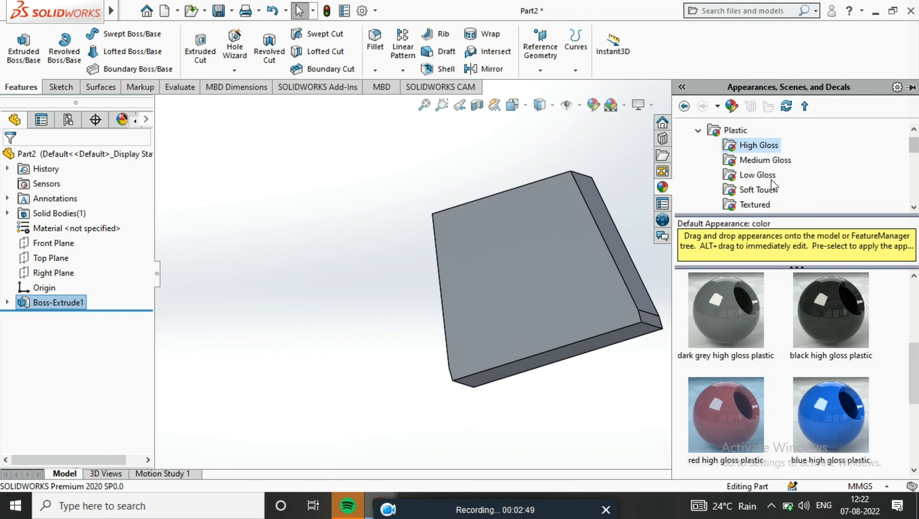
pyautogui.click(748, 148)
pyautogui.click(720, 131)
pyautogui.click(758, 146)
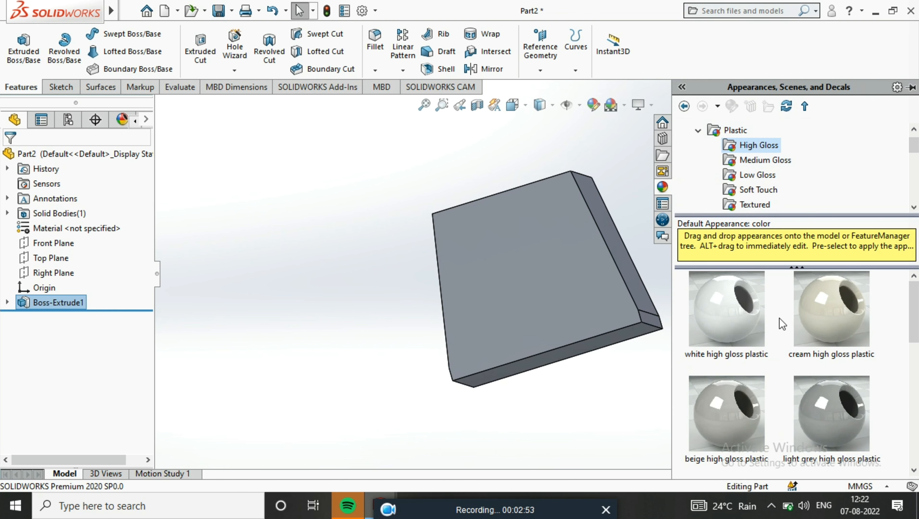
pyautogui.scroll(-3, 779, 319)
pyautogui.moveTo(733, 322); pyautogui.dragTo(578, 281)
pyautogui.moveTo(579, 281); pyautogui.dragTo(634, 146, button='middle')
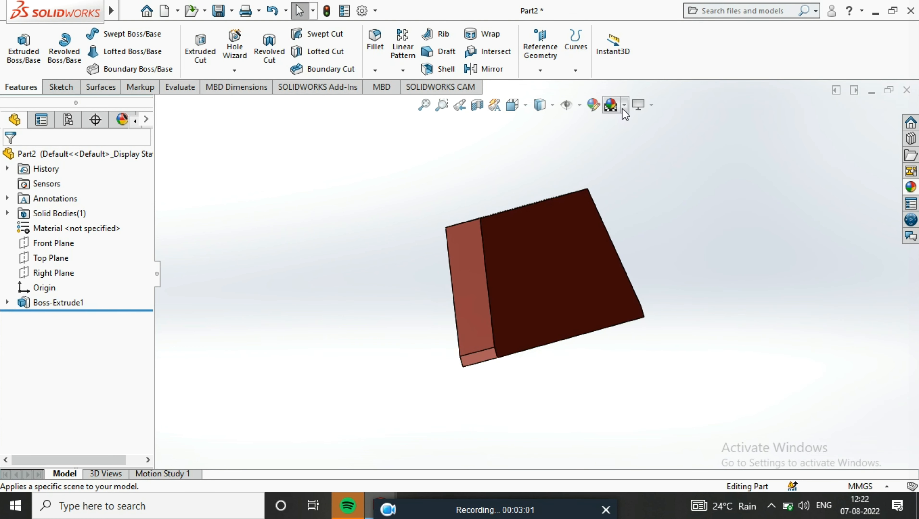
# Switch the scene to a plain white background and assign bright red from the standard colors to the whole part
pyautogui.click(623, 108)
pyautogui.click(630, 140)
pyautogui.moveTo(625, 231); pyautogui.dragTo(551, 77, button='middle')
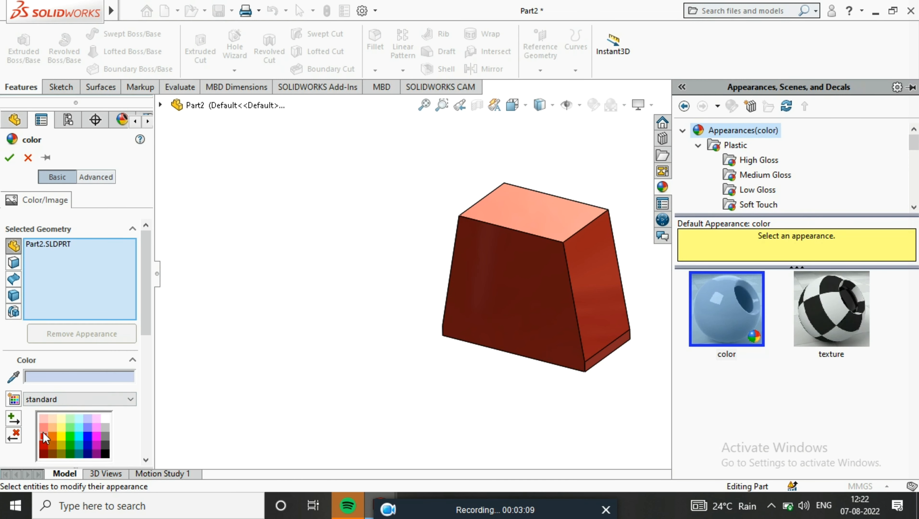
pyautogui.click(44, 436)
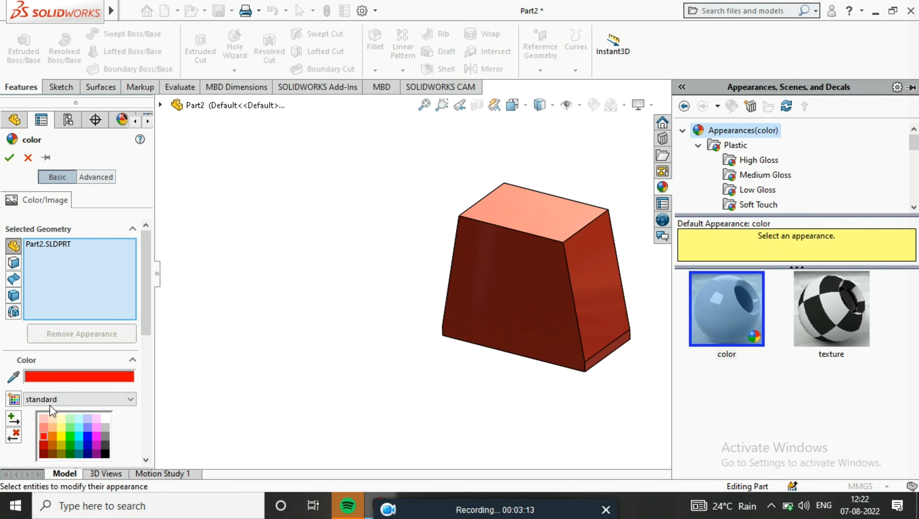
pyautogui.click(10, 157)
# Shell the body to a 1.5 mm wall thickness, removing its rectangular base face
pyautogui.moveTo(527, 267); pyautogui.dragTo(503, 215, button='middle')
pyautogui.moveTo(546, 332); pyautogui.dragTo(540, 154, button='middle')
pyautogui.click(445, 69)
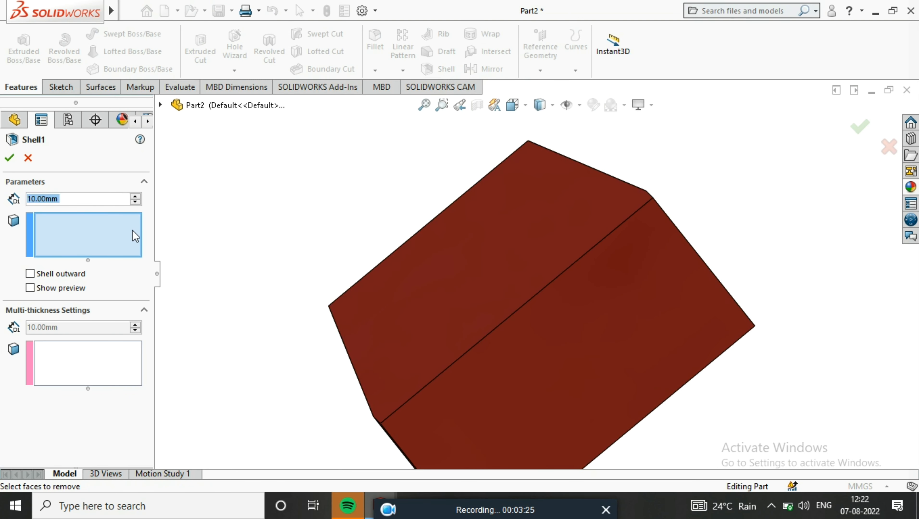
pyautogui.write('1.5')
pyautogui.click(584, 328)
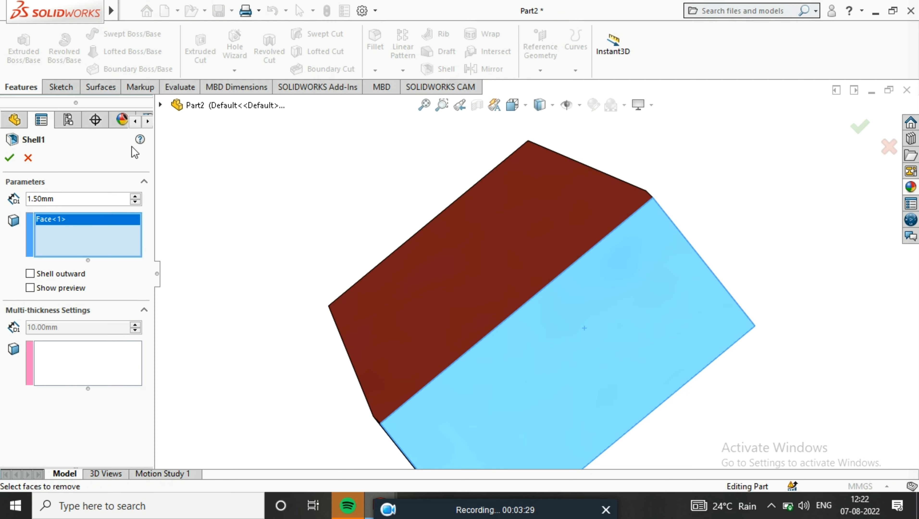
pyautogui.click(9, 157)
pyautogui.moveTo(673, 332)
pyautogui.mouseDown(button='middle')
pyautogui.moveTo(577, 335)
pyautogui.moveTo(673, 343)
pyautogui.mouseUp(button='middle')
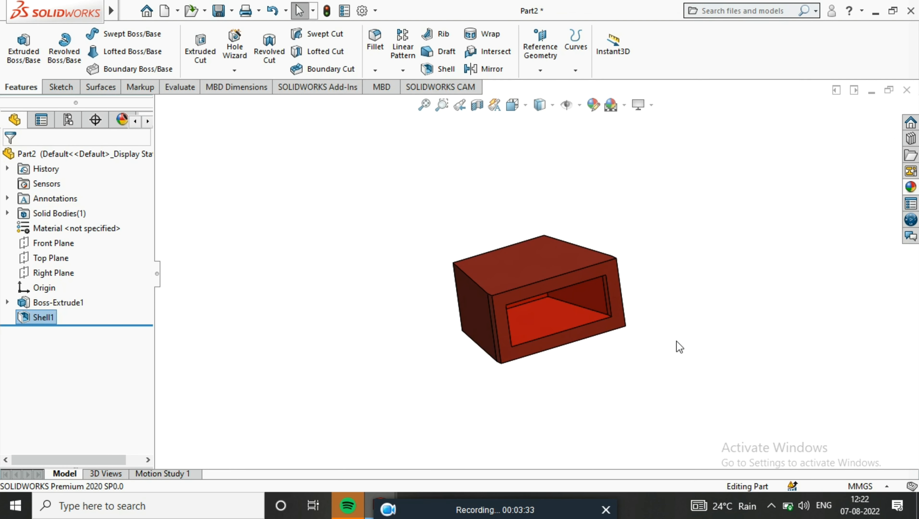
# Start a sketch on the housing's sloped side face and draw a circle vertically aligned with the origin in its upper half
pyautogui.moveTo(665, 319); pyautogui.dragTo(509, 298, button='middle')
pyautogui.click(552, 270)
pyautogui.click(672, 241)
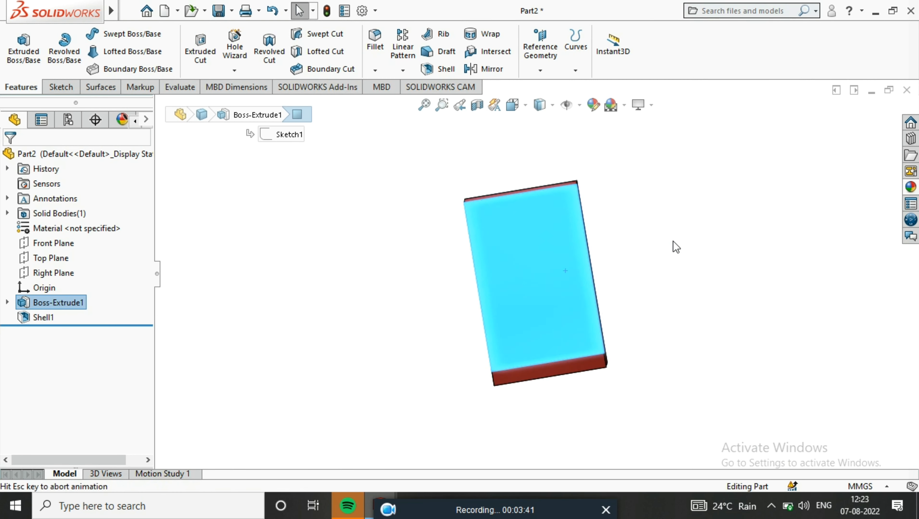
pyautogui.rightClick(561, 233)
pyautogui.click(573, 178)
pyautogui.click(115, 35)
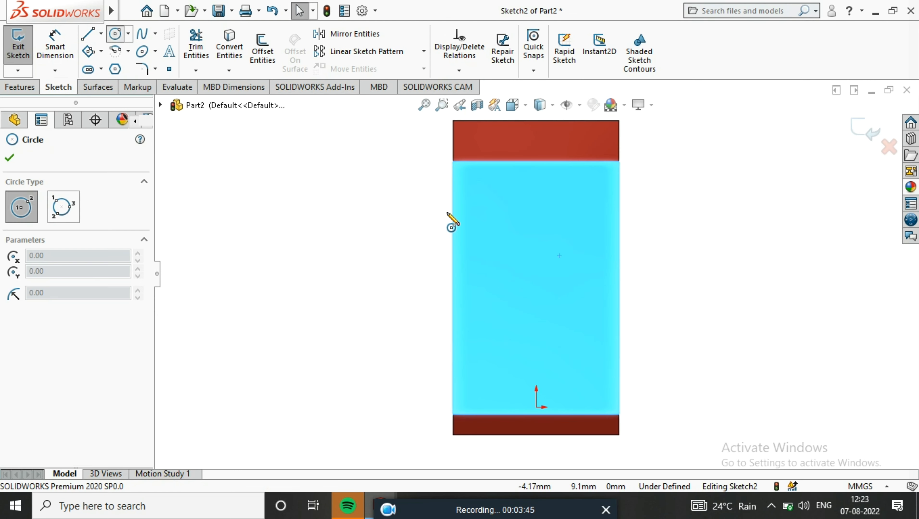
pyautogui.moveTo(536, 252); pyautogui.dragTo(572, 252)
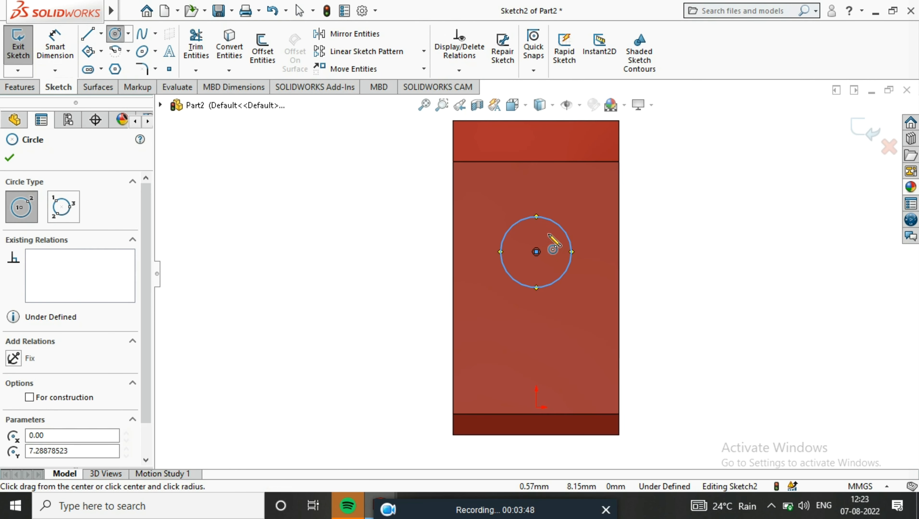
pyautogui.click(10, 158)
# Dimension the circle to 3.8 mm diameter and place its centre 9 mm above the body's lower edge
pyautogui.click(55, 42)
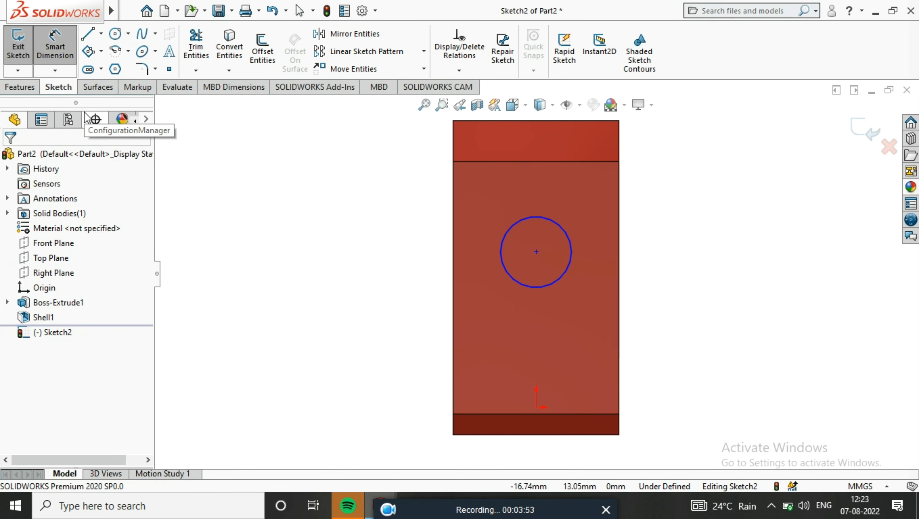
pyautogui.click(578, 242)
pyautogui.click(658, 251)
pyautogui.write('3.8')
pyautogui.press('Return')
pyautogui.click(536, 252)
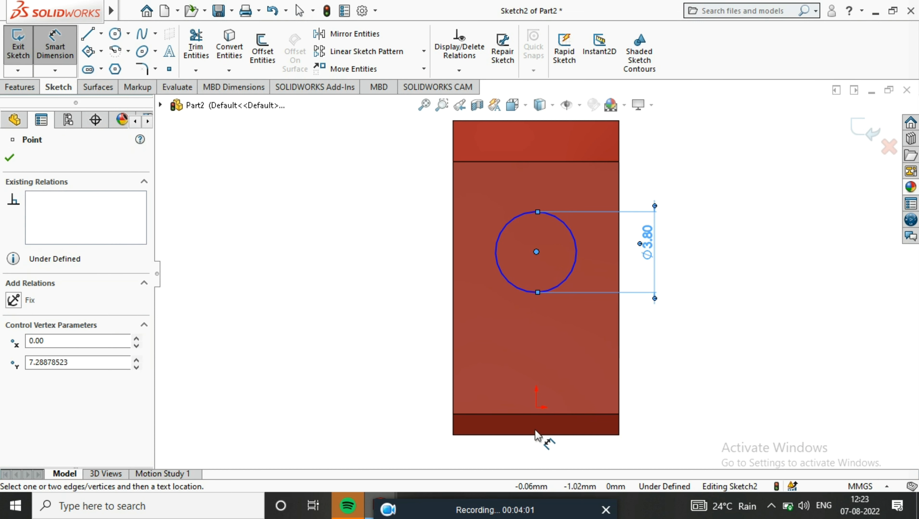
pyautogui.click(482, 424)
pyautogui.click(337, 378)
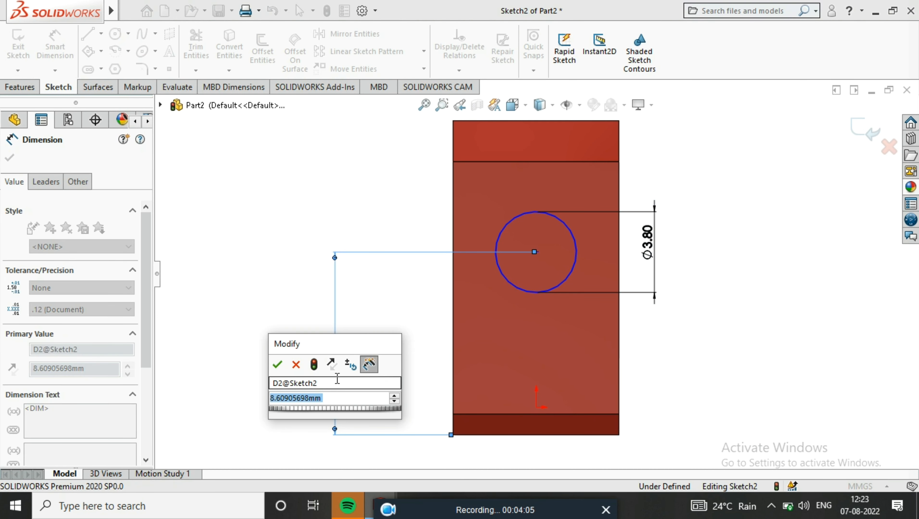
pyautogui.write('9')
pyautogui.press('Return')
pyautogui.click(9, 158)
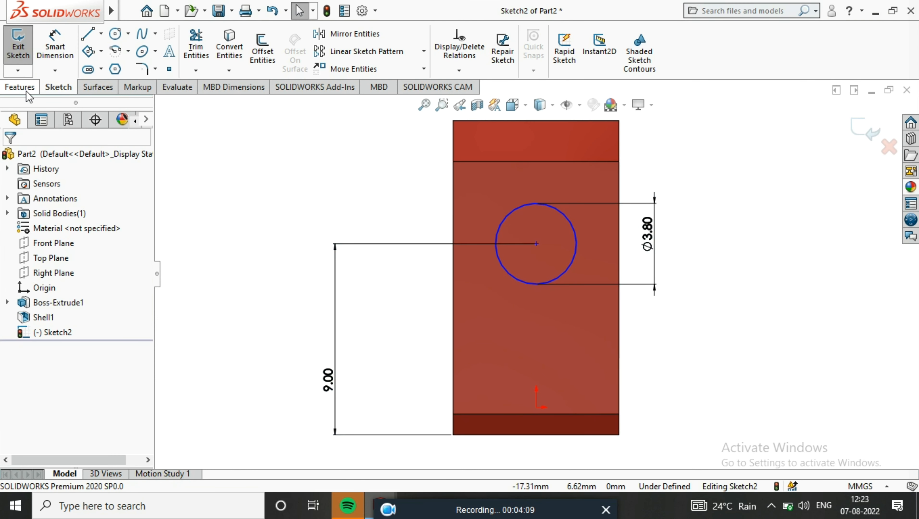
# Cut-extrude the circle through the side wall using the Up To Next end condition
pyautogui.click(20, 87)
pyautogui.click(206, 51)
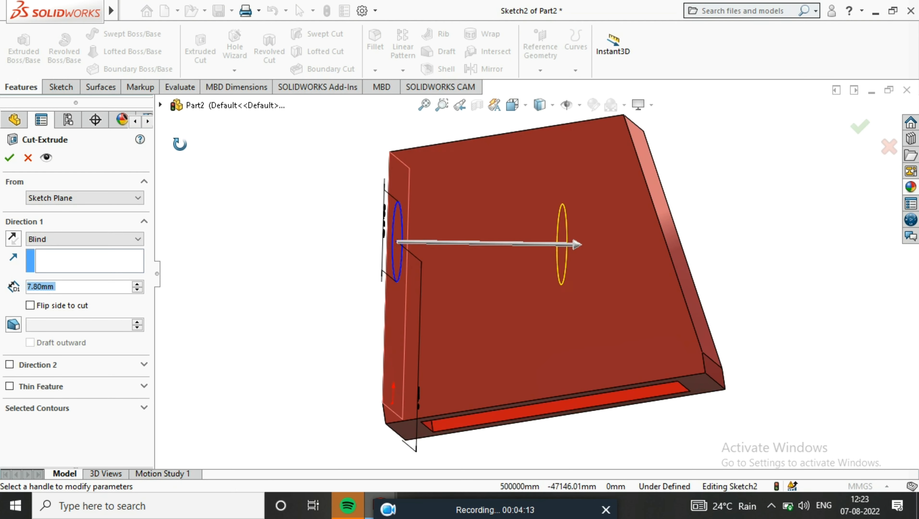
pyautogui.click(73, 238)
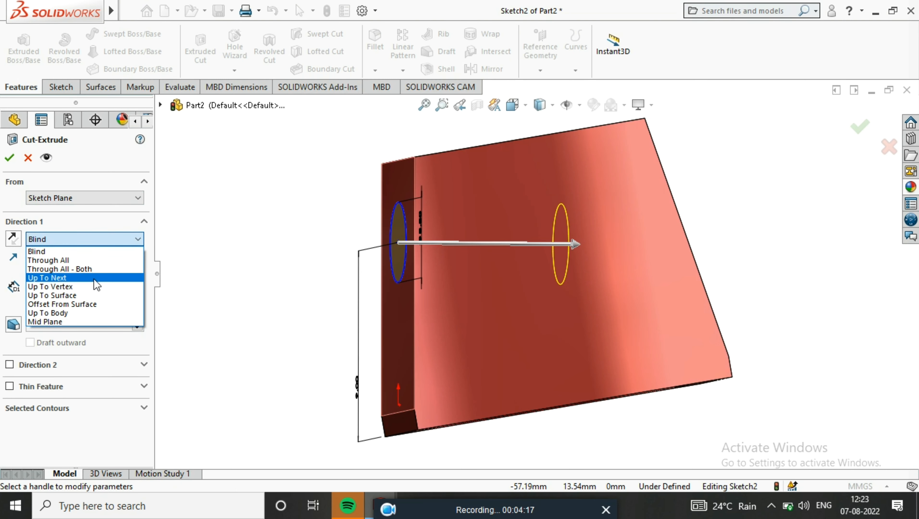
pyautogui.click(94, 279)
pyautogui.press('Return')
# Mirror the circular cut about the Right Plane onto the opposite sloped wall
pyautogui.moveTo(470, 255); pyautogui.dragTo(450, 124, button='middle')
pyautogui.click(55, 273)
pyautogui.moveTo(472, 254); pyautogui.dragTo(536, 180, button='middle')
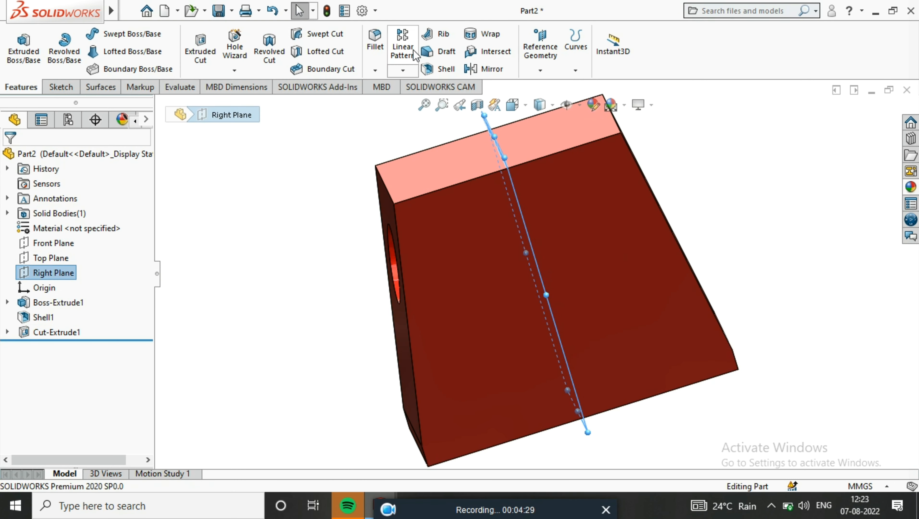
pyautogui.click(476, 72)
pyautogui.click(160, 105)
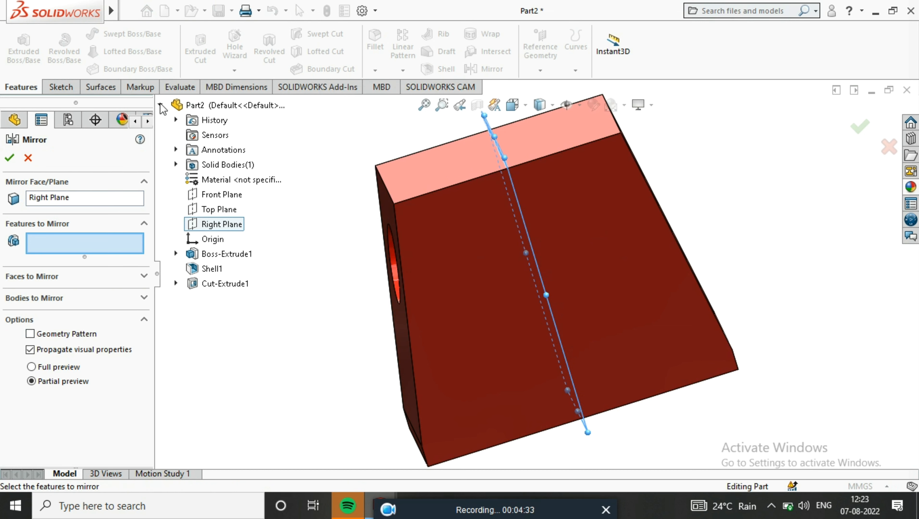
pyautogui.click(225, 283)
pyautogui.moveTo(334, 301); pyautogui.dragTo(633, 261, button='middle')
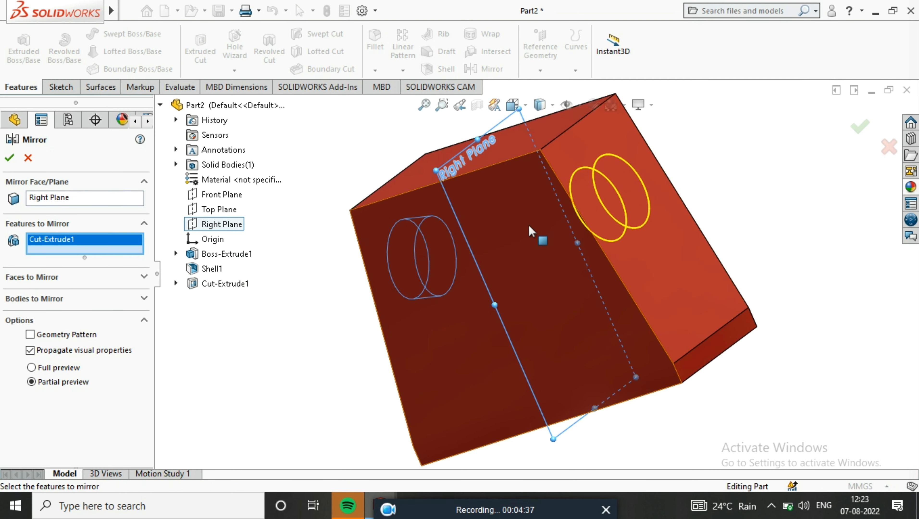
pyautogui.press('Return')
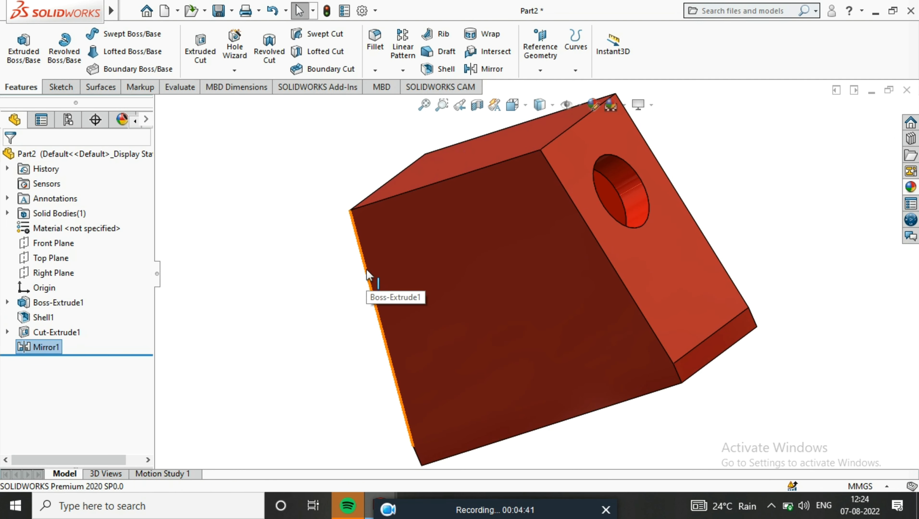
# Start a sketch on the rim face around the rectangular opening and draw a vertical centerline upward from the origin
pyautogui.moveTo(366, 270); pyautogui.dragTo(652, 242, button='middle')
pyautogui.click(666, 217)
pyautogui.click(774, 181)
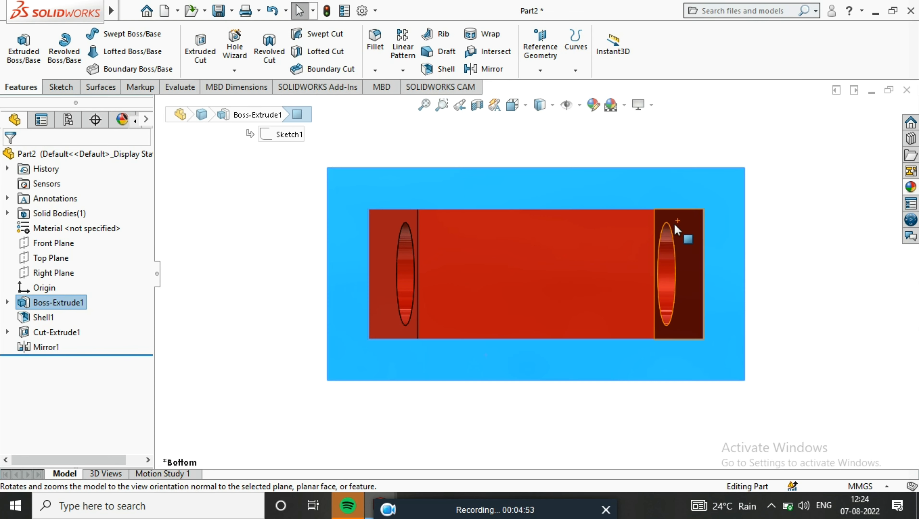
pyautogui.rightClick(644, 192)
pyautogui.click(675, 174)
pyautogui.click(101, 33)
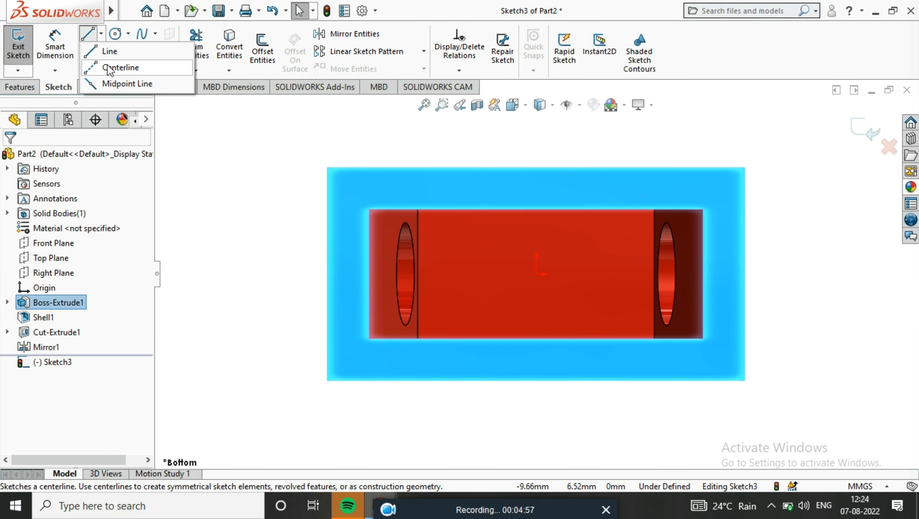
pyautogui.click(120, 69)
pyautogui.click(537, 274)
pyautogui.click(536, 120)
pyautogui.press('Escape')
# Draw a closed right triangle to the right of the centerline, its horizontal side lying on the opening's upper edge
pyautogui.click(88, 34)
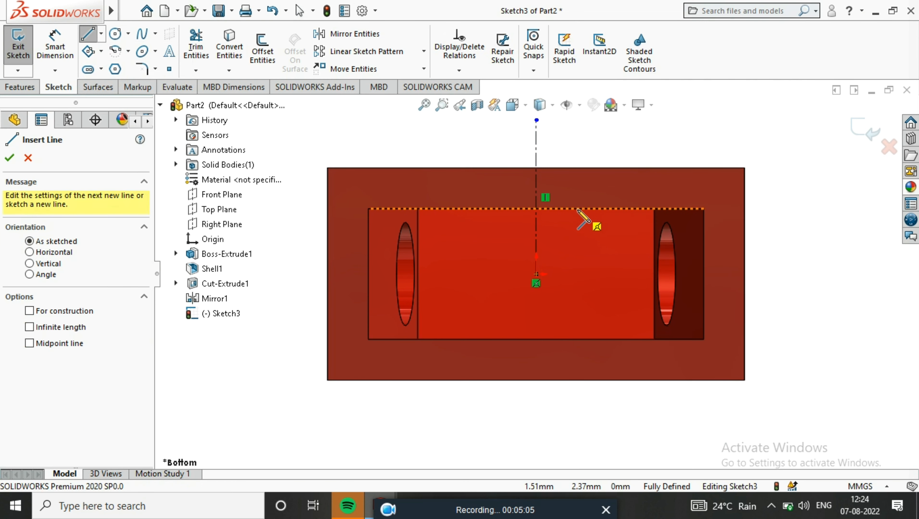
pyautogui.click(577, 209)
pyautogui.click(578, 239)
pyautogui.click(619, 208)
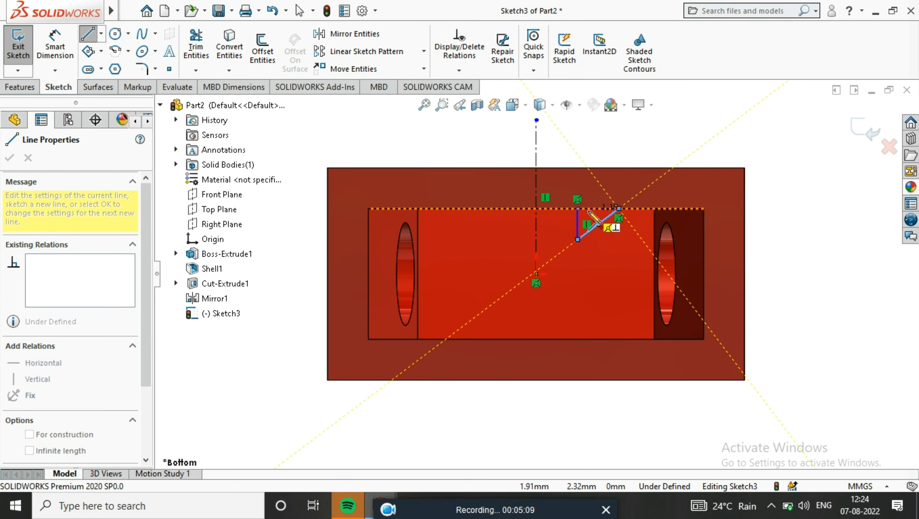
pyautogui.click(577, 209)
pyautogui.rightClick(599, 141)
pyautogui.click(614, 152)
# Dimension the triangle's vertical side to 0.8 mm and its horizontal side to 1.2 mm
pyautogui.click(56, 43)
pyautogui.click(577, 223)
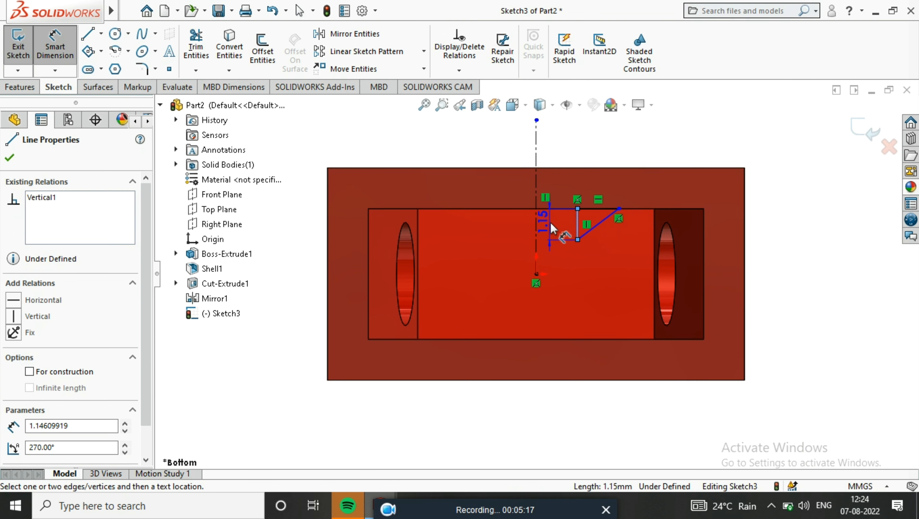
pyautogui.click(552, 222)
pyautogui.write('1')
pyautogui.press('Return')
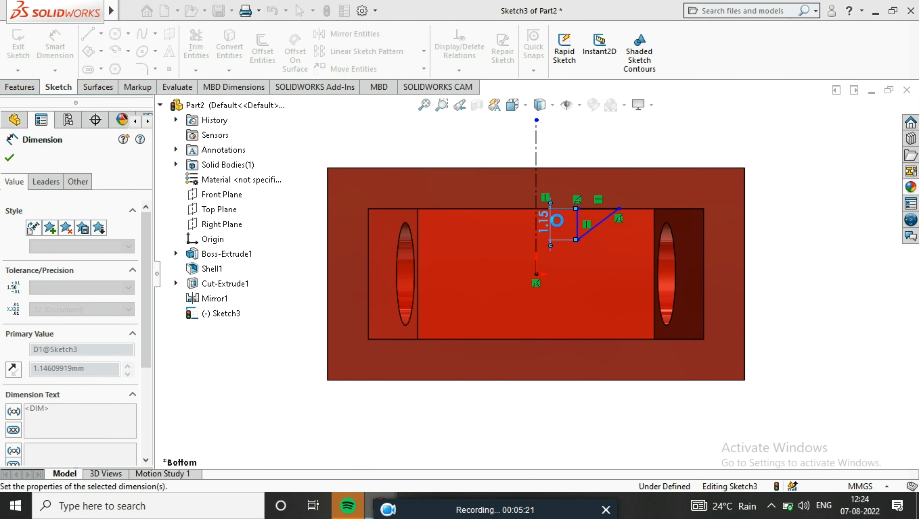
pyautogui.click(599, 208)
pyautogui.click(592, 146)
pyautogui.write('1.2')
pyautogui.press('Return')
# Dimension the triangle's vertical side 1.5 mm from the vertical centerline
pyautogui.click(538, 220)
pyautogui.click(537, 175)
pyautogui.click(568, 133)
pyautogui.write('1.5')
pyautogui.press('Return')
pyautogui.press('Escape')
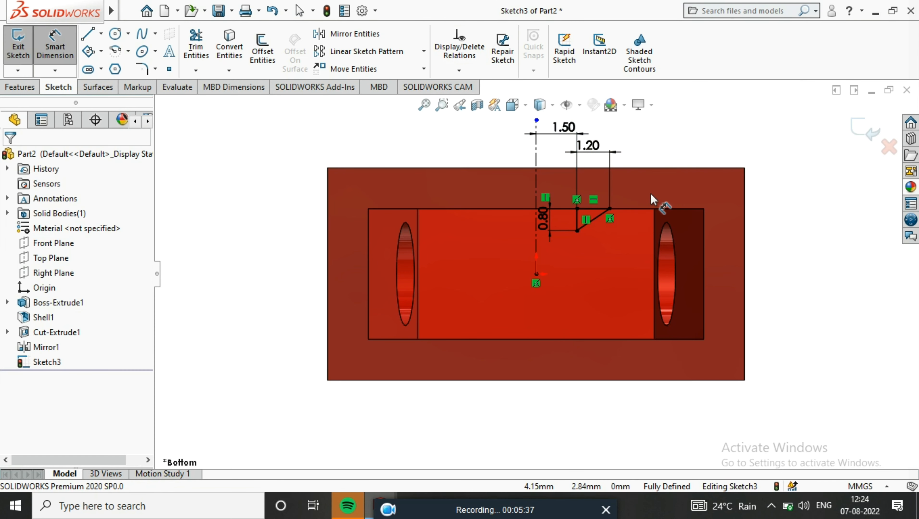
pyautogui.press('Escape')
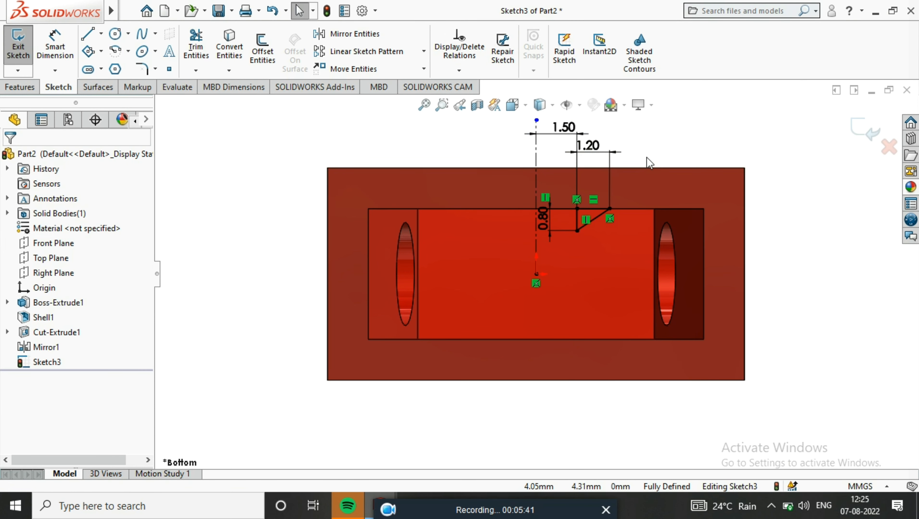
# Mirror the triangle's three lines about the vertical centerline, keeping the original
pyautogui.moveTo(571, 262); pyautogui.dragTo(568, 260)
pyautogui.click(355, 34)
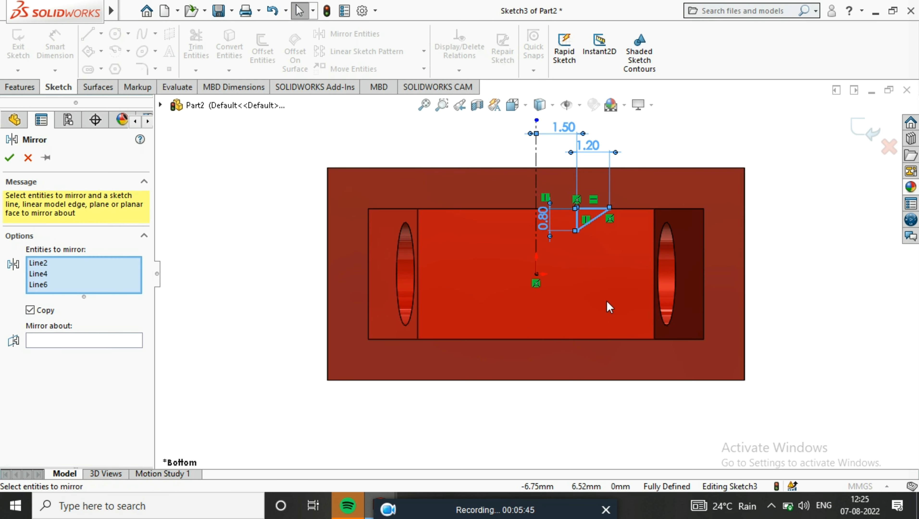
pyautogui.click(129, 340)
pyautogui.click(537, 261)
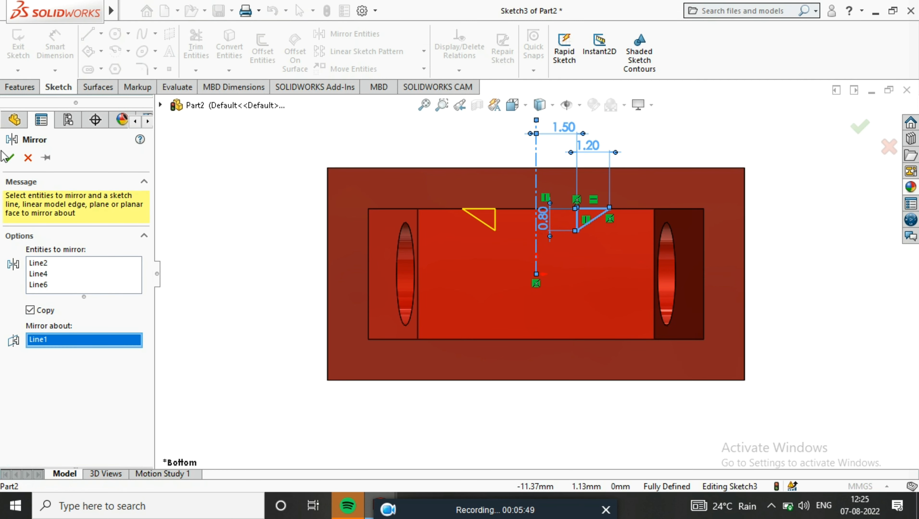
pyautogui.click(9, 158)
pyautogui.scroll(-3, 512, 213)
pyautogui.scroll(3, 512, 213)
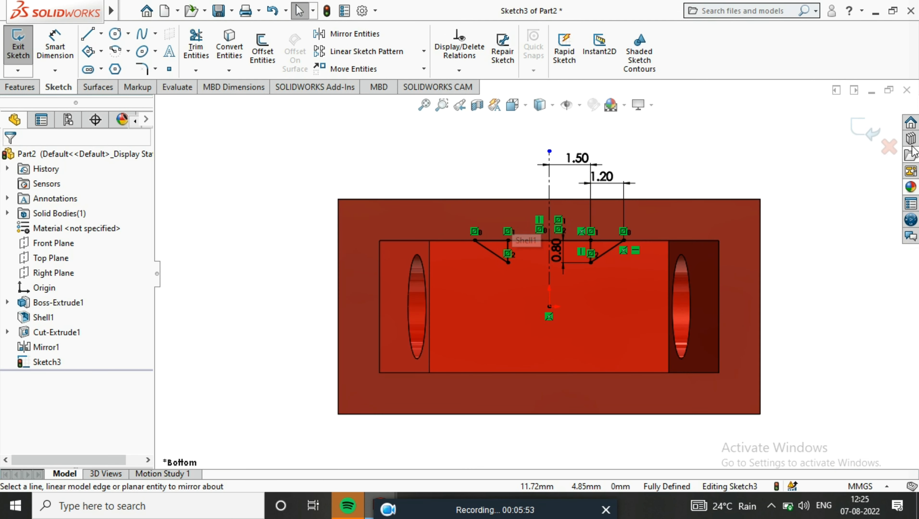
# Draw a horizontal centerline from the origin toward the right side of the opening
pyautogui.click(102, 36)
pyautogui.click(104, 68)
pyautogui.click(549, 307)
pyautogui.click(641, 307)
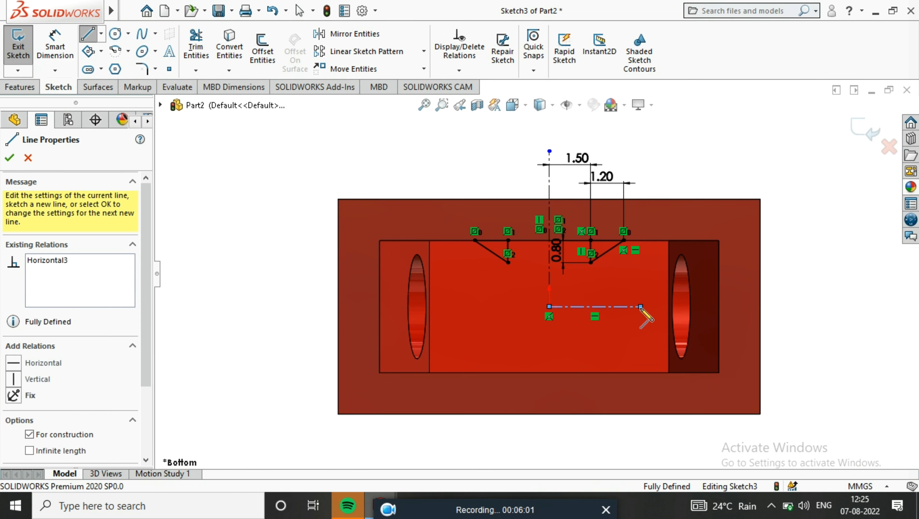
pyautogui.press('Escape')
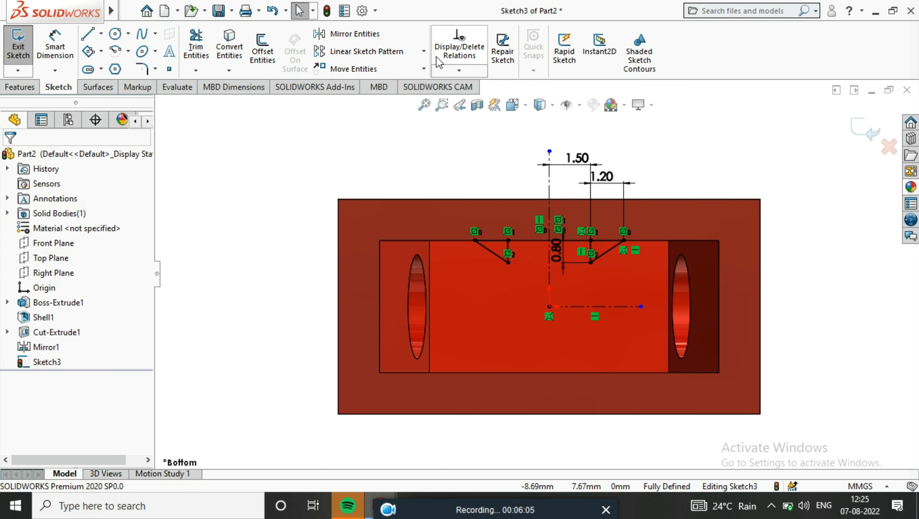
# Mirror both upper triangles about the horizontal centerline to the opening's lower edge
pyautogui.moveTo(443, 208); pyautogui.dragTo(644, 270)
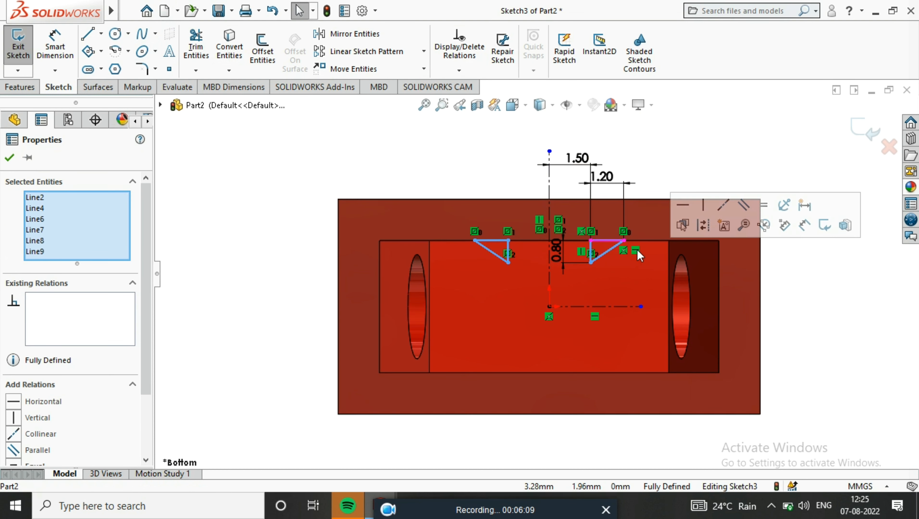
pyautogui.click(371, 39)
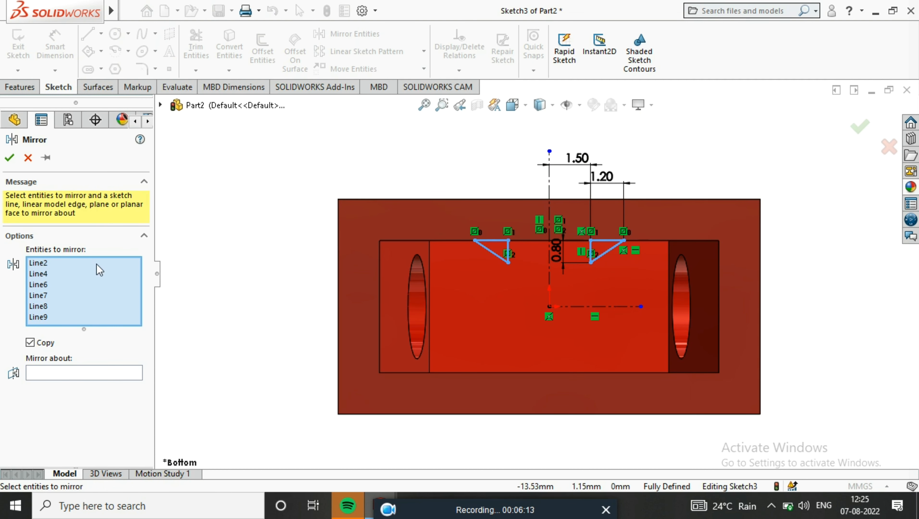
pyautogui.click(573, 308)
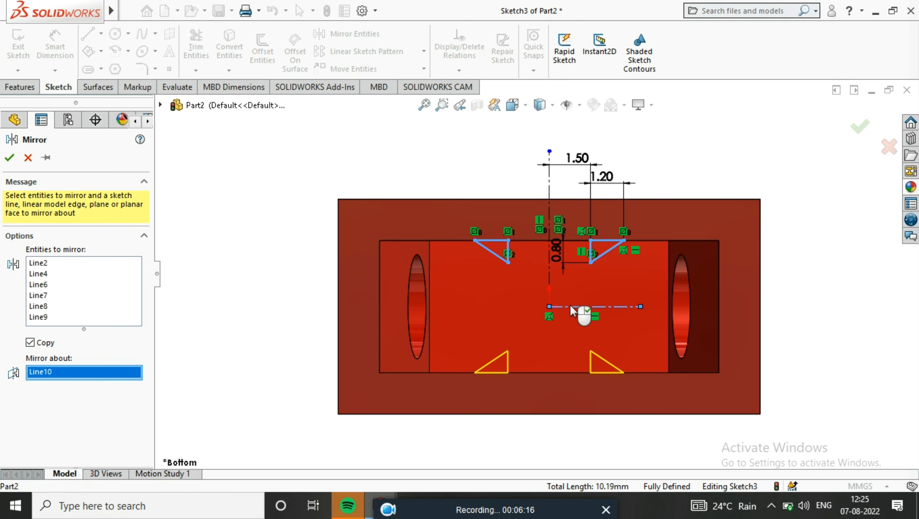
pyautogui.click(10, 158)
# Extrude the four triangles as ribs into the housing with a reversed direction and the Up To Next end condition
pyautogui.hotkey('ctrl', '7')
pyautogui.click(21, 87)
pyautogui.click(32, 52)
pyautogui.click(137, 239)
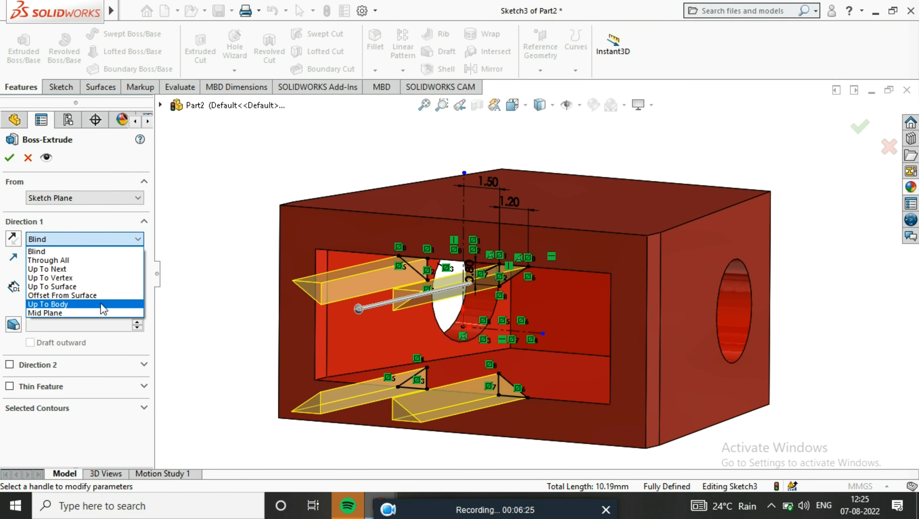
pyautogui.click(98, 269)
pyautogui.click(13, 240)
pyautogui.moveTo(418, 352); pyautogui.dragTo(455, 353, button='middle')
pyautogui.press('Return')
# Start a sketch on the housing's closed end face and draw a circle about 5 mm in diameter centred on the origin
pyautogui.moveTo(503, 281)
pyautogui.mouseDown(button='middle')
pyautogui.moveTo(648, 318)
pyautogui.moveTo(667, 283)
pyautogui.moveTo(638, 281)
pyautogui.moveTo(632, 448)
pyautogui.moveTo(618, 220)
pyautogui.mouseUp(button='middle')
pyautogui.click(618, 220)
pyautogui.click(728, 179)
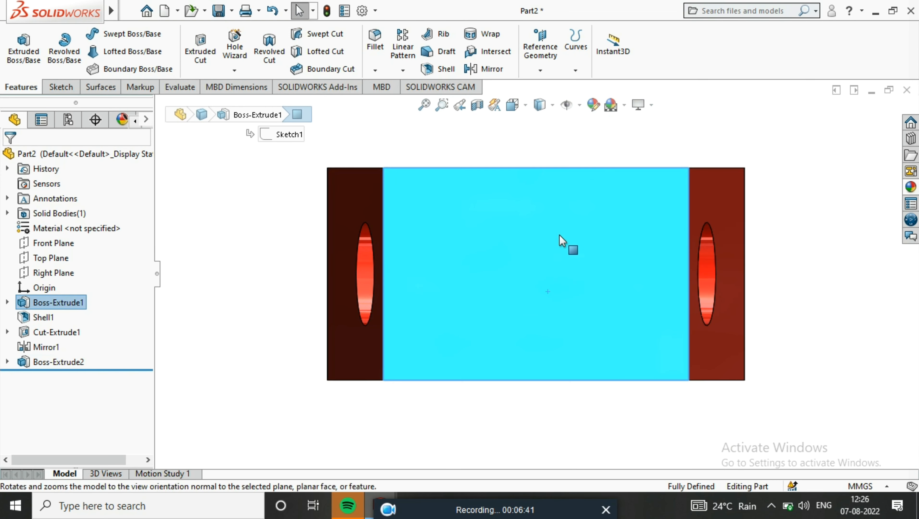
pyautogui.rightClick(561, 241)
pyautogui.click(565, 182)
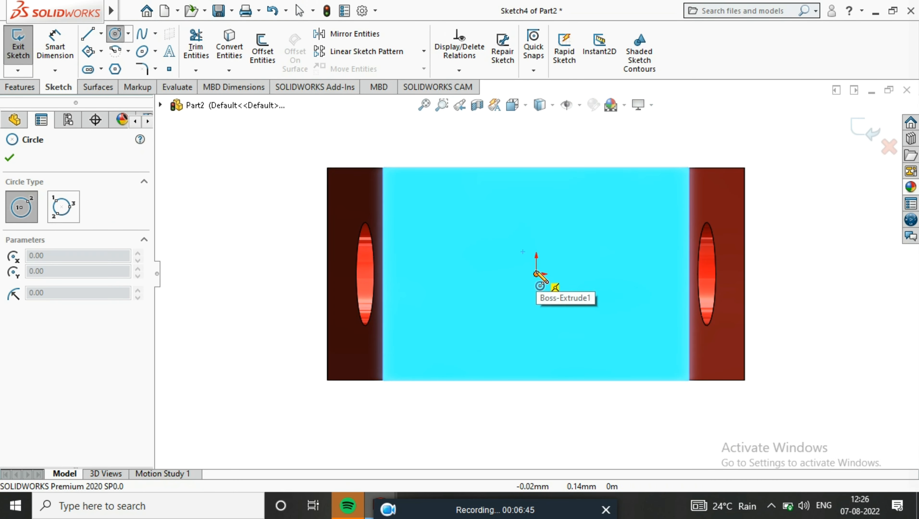
pyautogui.click(536, 283)
pyautogui.click(604, 276)
# Set the diameter of the circle on the closed end face to 4.8 mm
pyautogui.click(55, 44)
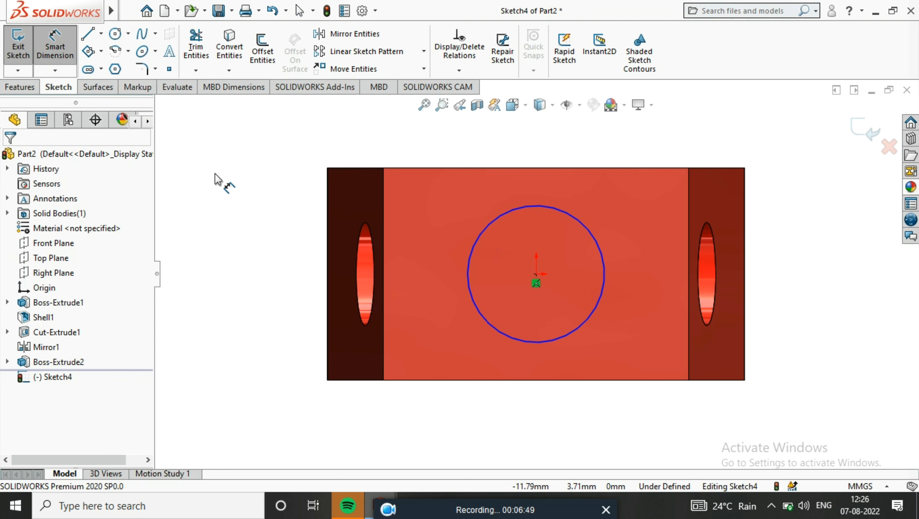
pyautogui.click(602, 259)
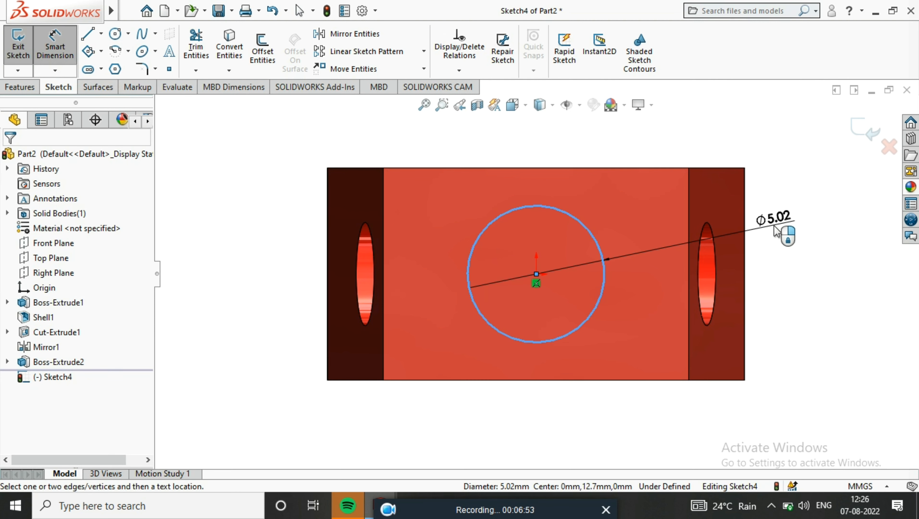
pyautogui.click(775, 227)
pyautogui.write('4.8')
pyautogui.press('Return')
pyautogui.click(9, 158)
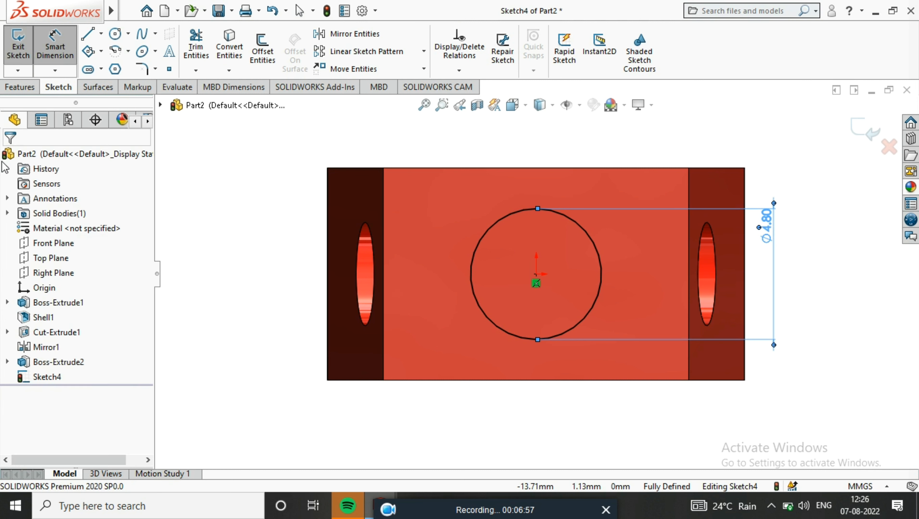
# Extrude the 4.8 mm circle outward from the closed end face as a 5.5 mm boss merged with the housing
pyautogui.click(22, 88)
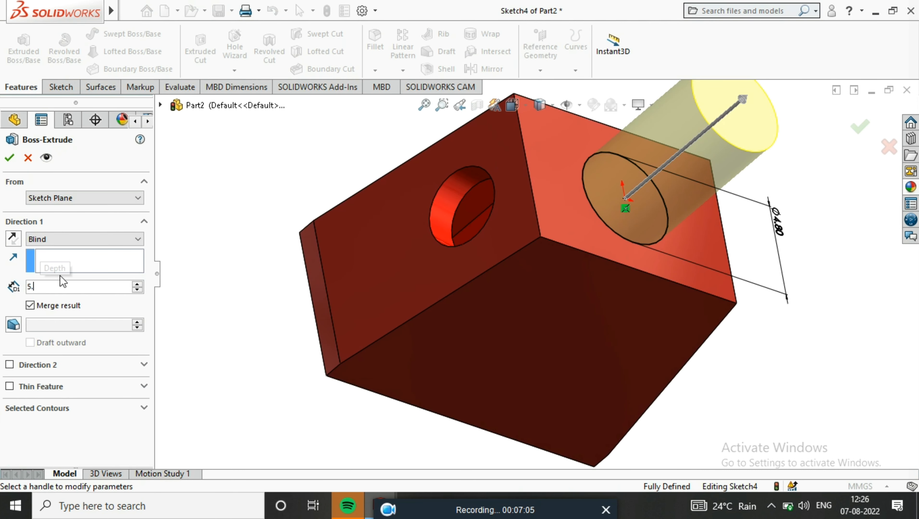
pyautogui.press('Return')
# Start a sketch on the inner face of the housing's closed end and draw a circle about 2 mm in diameter centred on the origin
pyautogui.moveTo(709, 189); pyautogui.dragTo(579, 216, button='middle')
pyautogui.scroll(4, 712, 194)
pyautogui.click(607, 215)
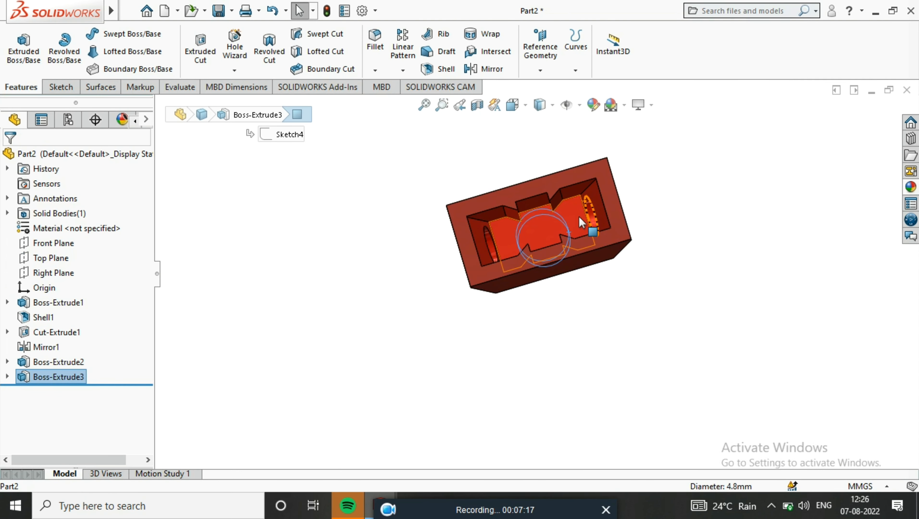
pyautogui.click(577, 218)
pyautogui.click(698, 177)
pyautogui.rightClick(591, 251)
pyautogui.click(624, 178)
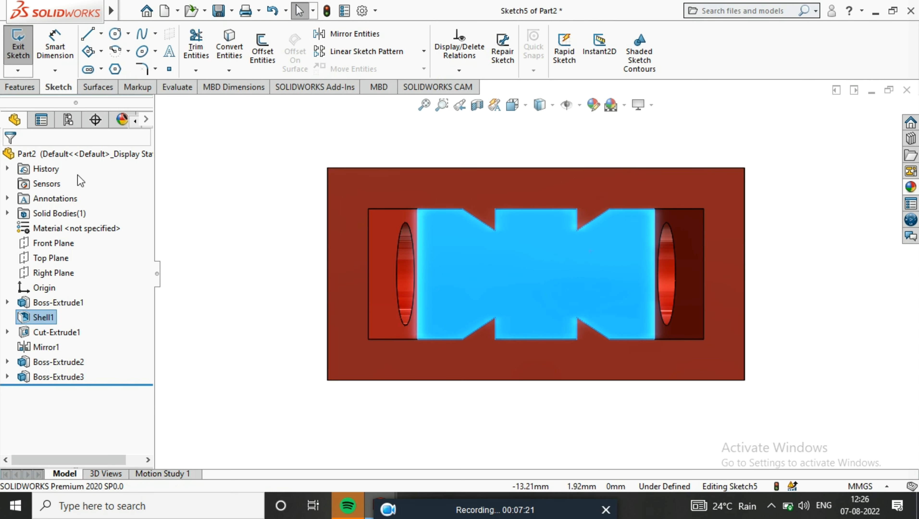
pyautogui.click(116, 34)
pyautogui.click(536, 274)
pyautogui.click(564, 279)
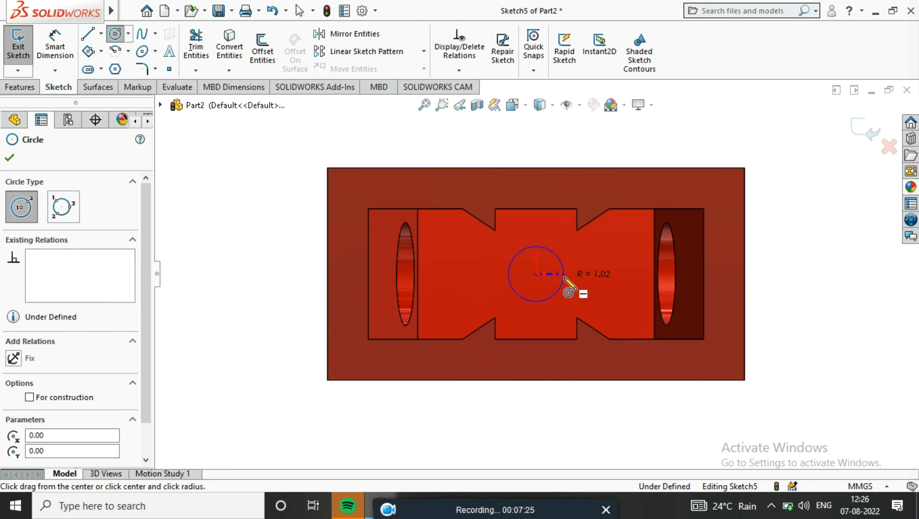
# Set the diameter of the circle on the inner end face to 2.5 mm
pyautogui.click(61, 44)
pyautogui.click(563, 263)
pyautogui.click(814, 168)
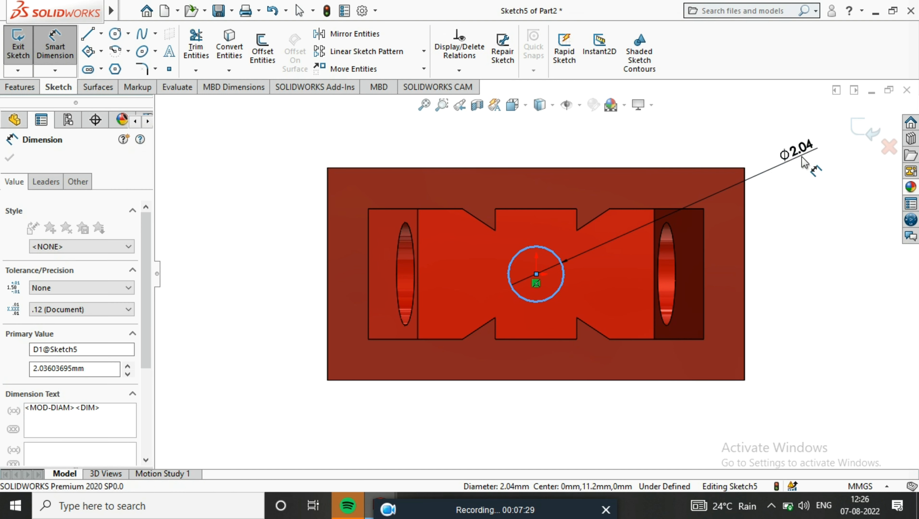
pyautogui.write('2.5')
pyautogui.press('Return')
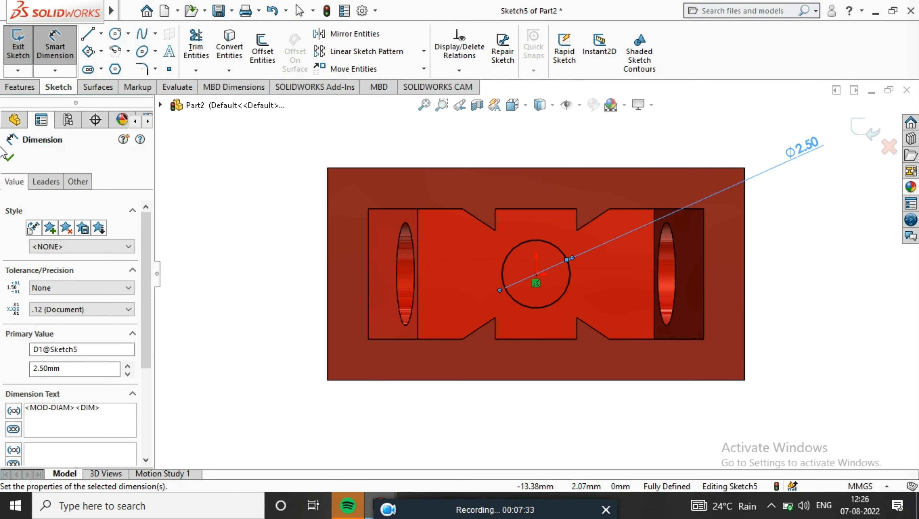
# Cut the 2.5 mm circle into the boss as a blind hole 4.25 mm deep
pyautogui.click(20, 87)
pyautogui.click(200, 48)
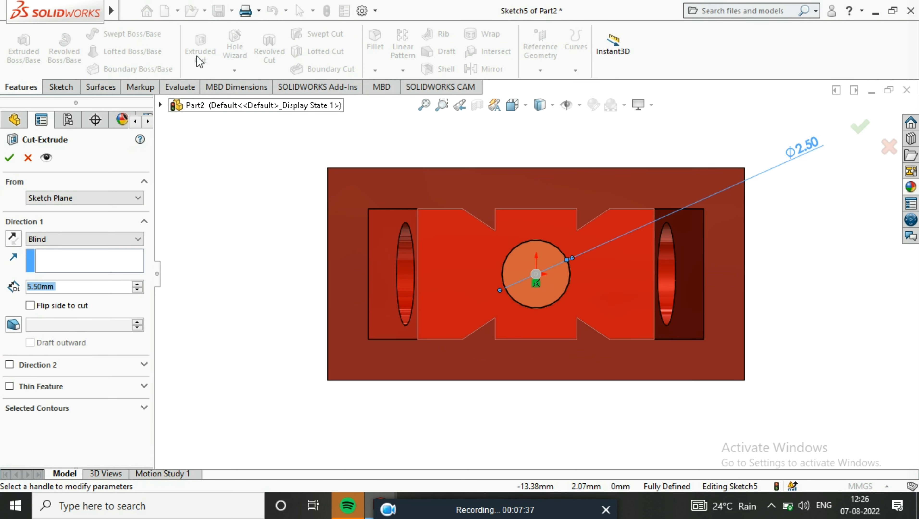
pyautogui.write('4.2')
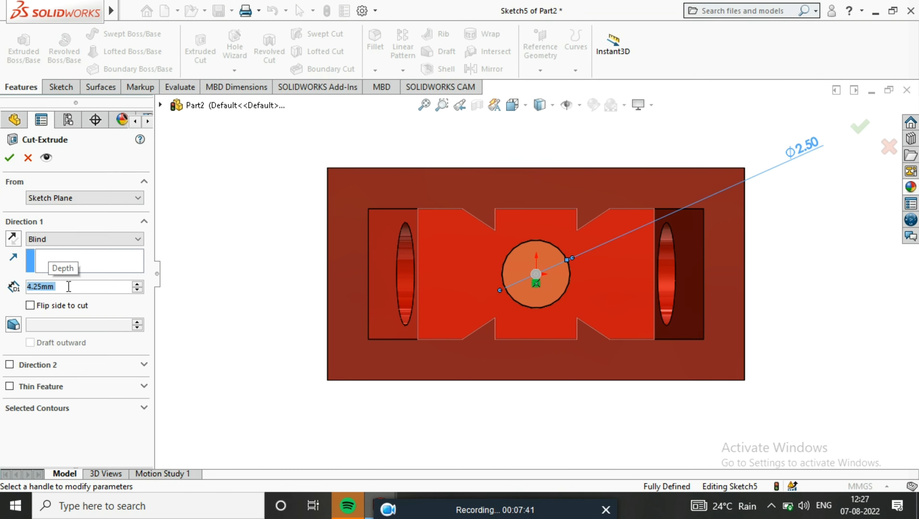
pyautogui.click(9, 158)
# Fillet the housing's four slanted corner edges and one short edge of its closed end face with a 1 mm radius
pyautogui.moveTo(556, 287); pyautogui.dragTo(592, 305, button='middle')
pyautogui.scroll(-3, 559, 271)
pyautogui.scroll(3, 567, 289)
pyautogui.scroll(3, 592, 306)
pyautogui.moveTo(593, 306)
pyautogui.mouseDown(button='middle')
pyautogui.moveTo(584, 293)
pyautogui.moveTo(578, 302)
pyautogui.mouseUp(button='middle')
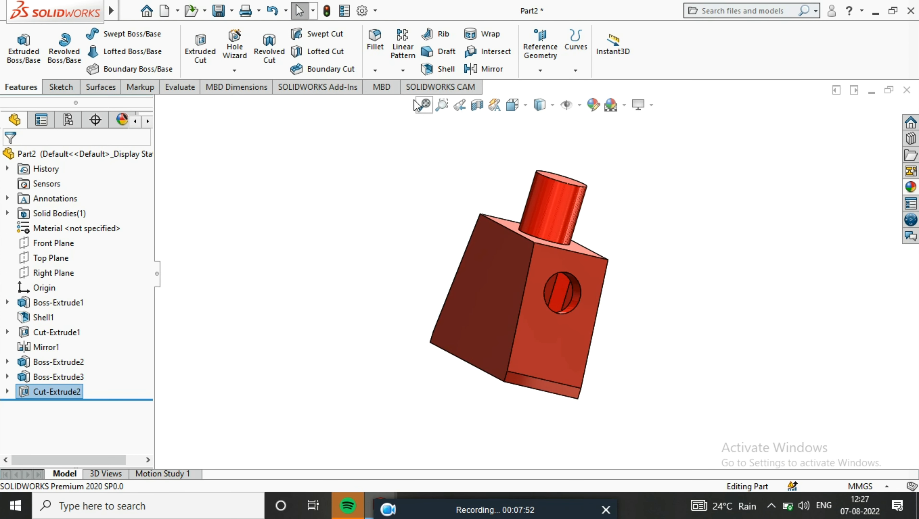
pyautogui.click(378, 65)
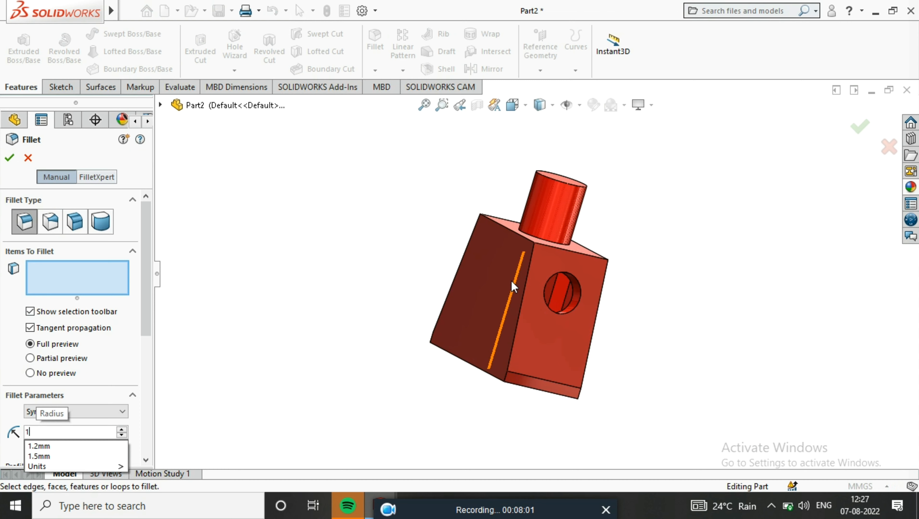
pyautogui.click(520, 320)
pyautogui.moveTo(644, 311); pyautogui.dragTo(614, 274, button='middle')
pyautogui.click(570, 293)
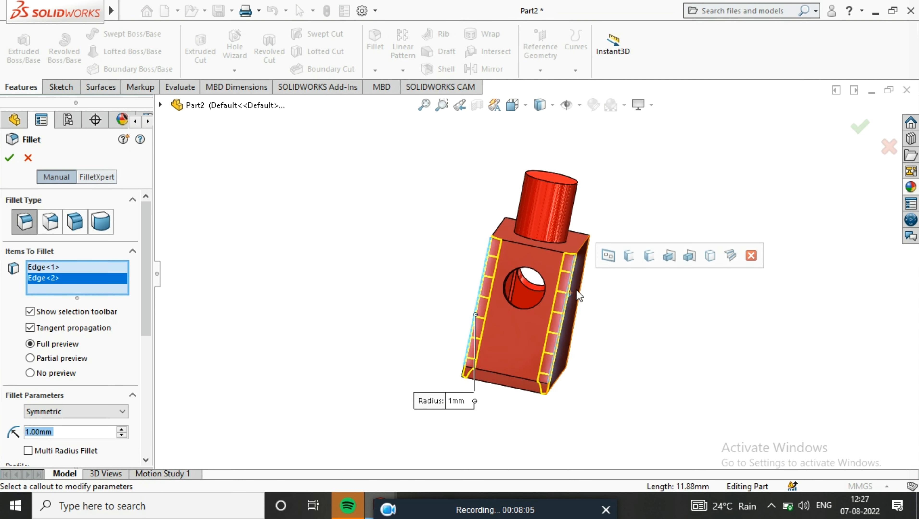
pyautogui.click(635, 265)
pyautogui.moveTo(563, 269); pyautogui.dragTo(550, 267, button='middle')
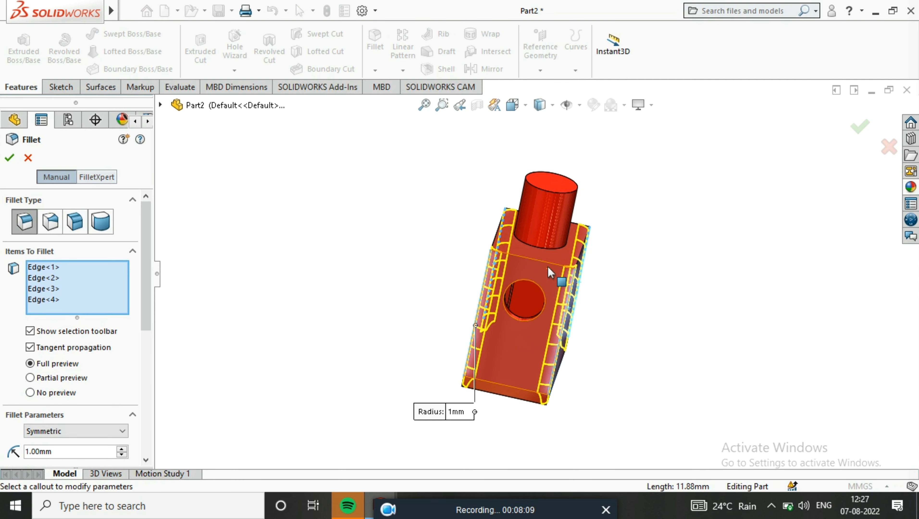
pyautogui.click(554, 262)
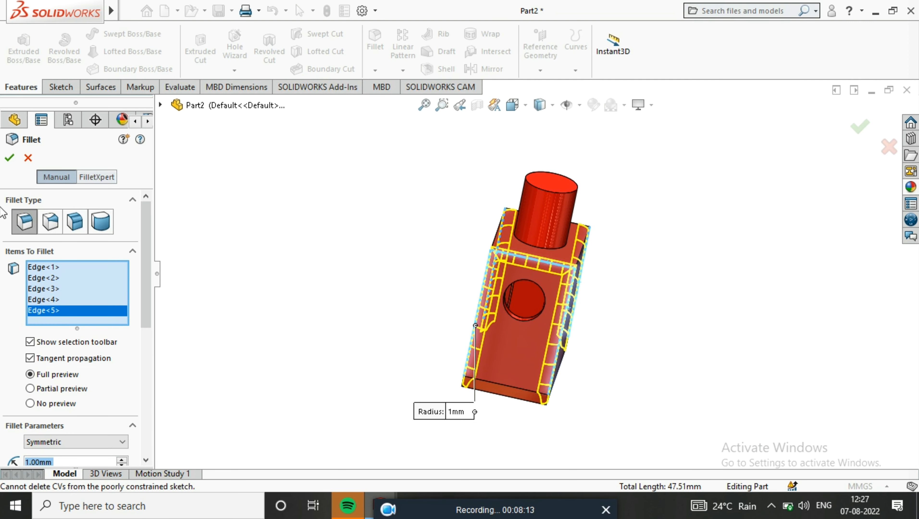
# Apply a 1 mm fillet with tangent propagation to the remaining edges around the closed end face
pyautogui.scroll(-3, 597, 252)
pyautogui.moveTo(597, 252); pyautogui.dragTo(541, 318, button='middle')
pyautogui.scroll(3, 541, 318)
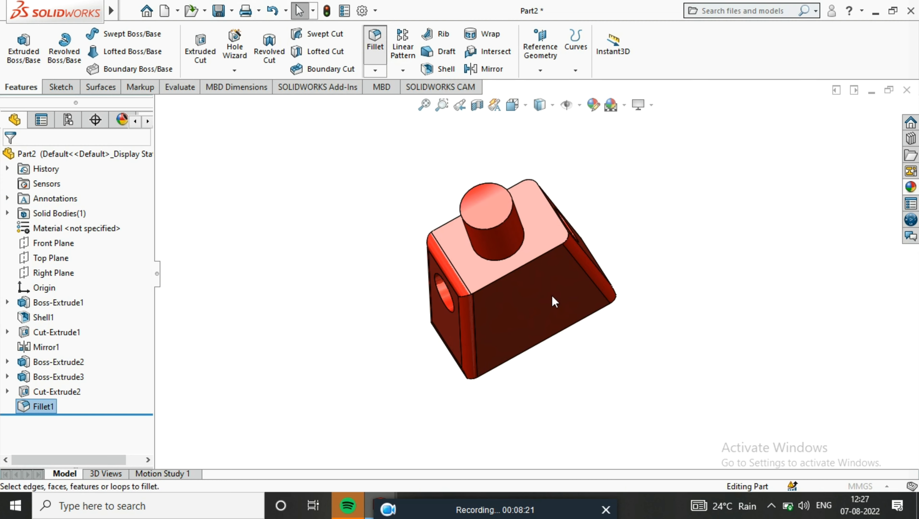
pyautogui.click(526, 264)
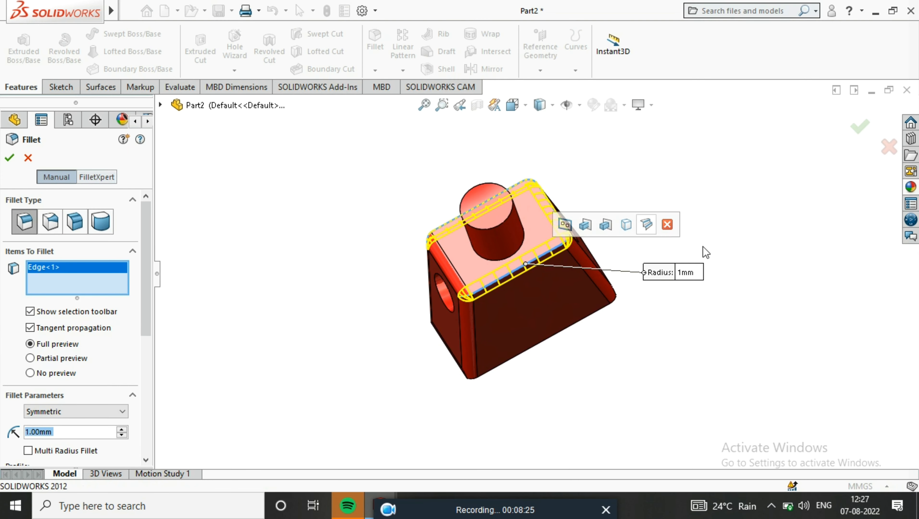
pyautogui.click(860, 127)
# Start a 0.1 mm radius fillet and select the boss's end face, one side-hole edge and the other side hole's inner face
pyautogui.moveTo(654, 171); pyautogui.dragTo(545, 269, button='middle')
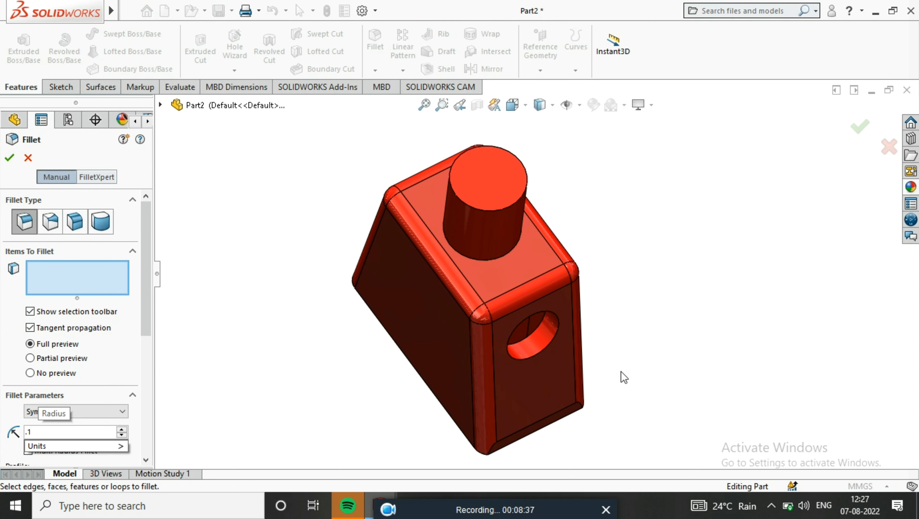
pyautogui.press('Return')
pyautogui.click(525, 155)
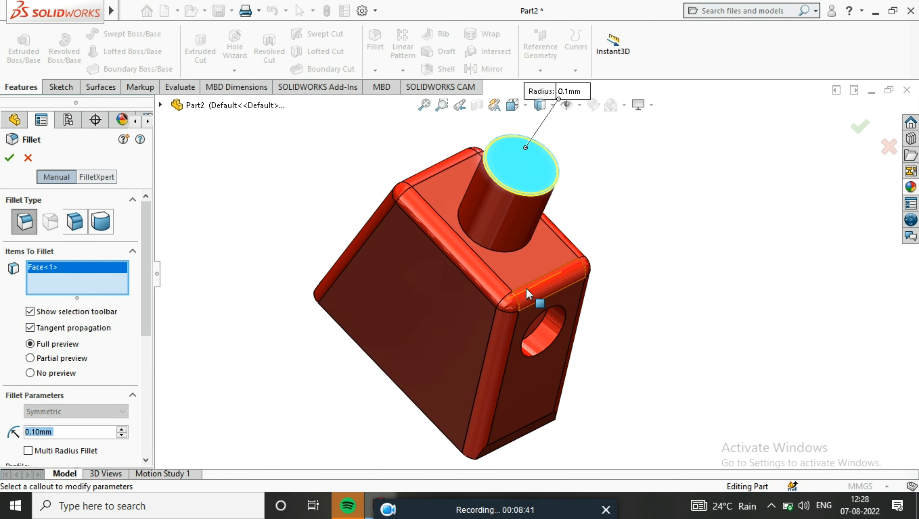
pyautogui.scroll(-5, 571, 256)
pyautogui.click(564, 253)
pyautogui.scroll(-3, 577, 255)
pyautogui.moveTo(549, 322); pyautogui.dragTo(513, 142, button='middle')
pyautogui.click(524, 149)
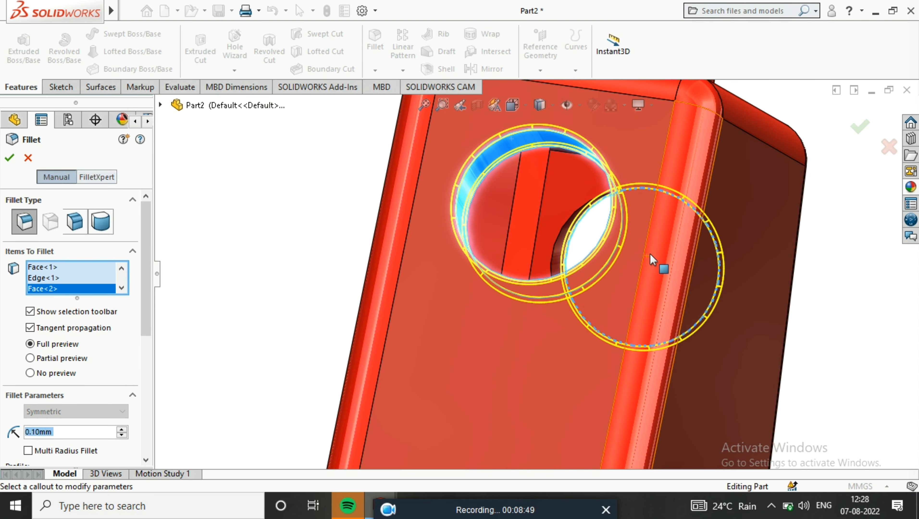
# Add the remaining side-hole edge, the open-end edges and rim face, and the bore's circular edge to the 0.1 mm fillet, and apply it
pyautogui.moveTo(653, 261); pyautogui.dragTo(526, 218, button='middle')
pyautogui.click(516, 237)
pyautogui.scroll(5, 578, 238)
pyautogui.moveTo(578, 238); pyautogui.dragTo(645, 250, button='middle')
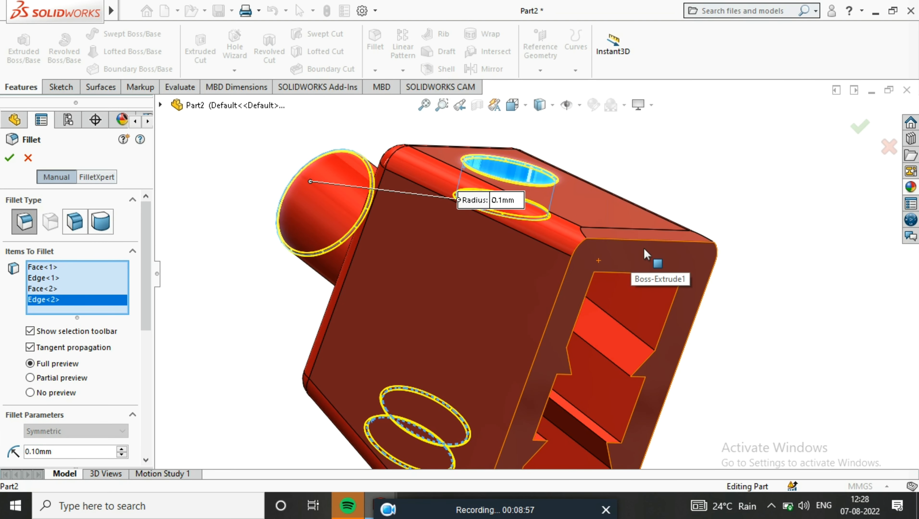
pyautogui.click(647, 243)
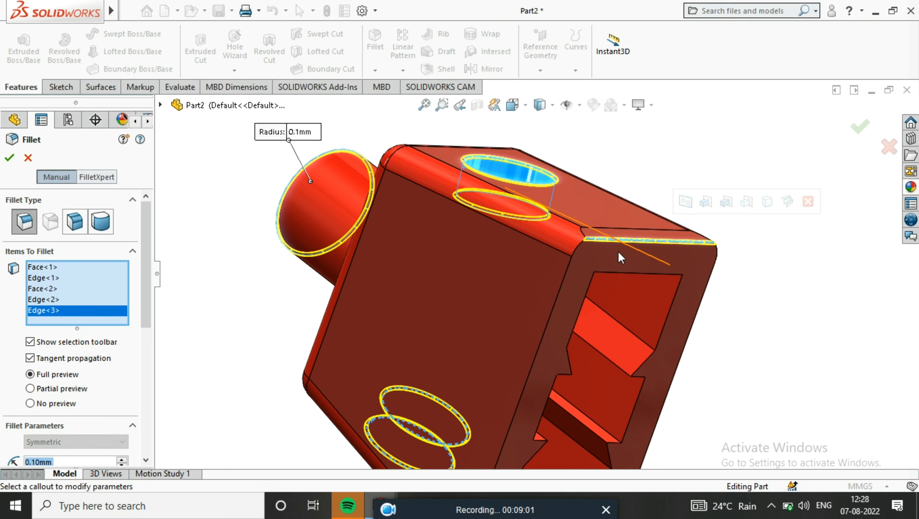
pyautogui.click(590, 262)
pyautogui.click(665, 268)
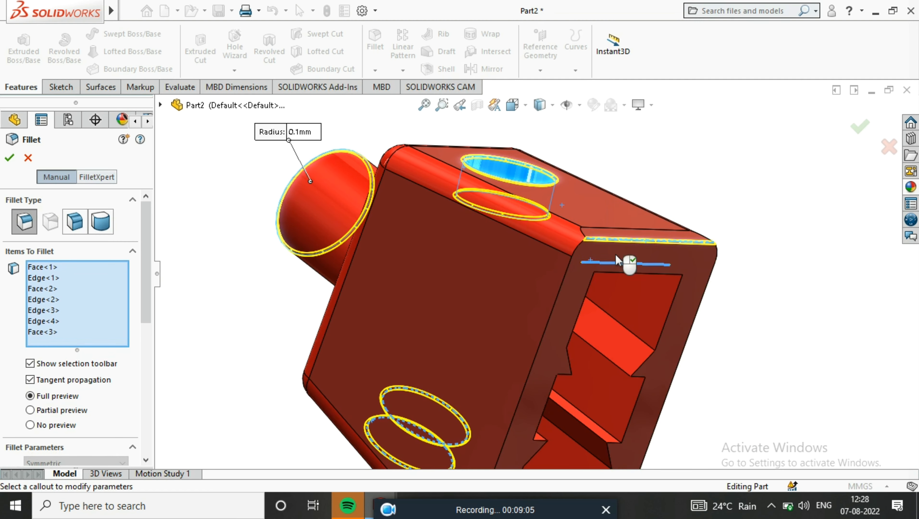
pyautogui.scroll(4, 667, 267)
pyautogui.moveTo(666, 266); pyautogui.dragTo(515, 289, button='middle')
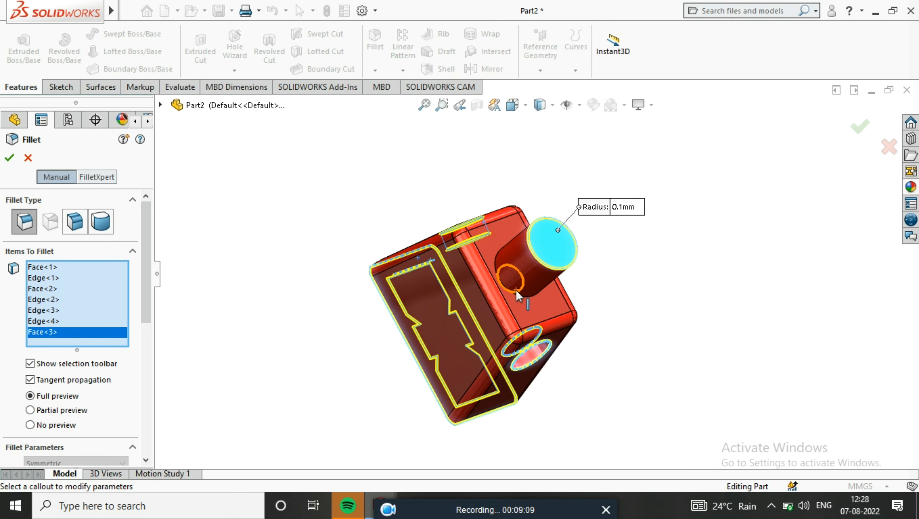
pyautogui.click(515, 294)
pyautogui.press('Return')
# Create a rotating-model animation in Motion Study 1 with the Animation Wizard's default settings and play it
pyautogui.moveTo(532, 335); pyautogui.dragTo(595, 312, button='middle')
pyautogui.scroll(-6, 651, 219)
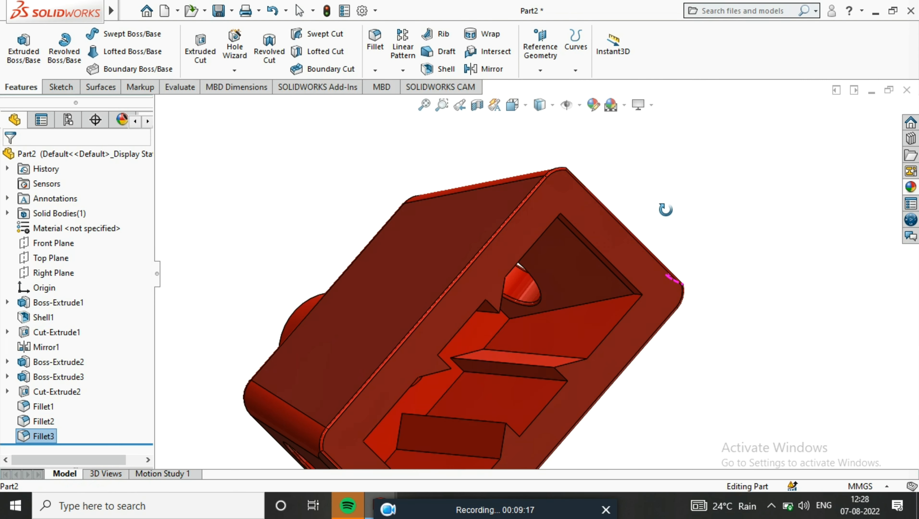
pyautogui.scroll(4, 524, 359)
pyautogui.moveTo(473, 250); pyautogui.dragTo(540, 369, button='middle')
pyautogui.scroll(3, 665, 289)
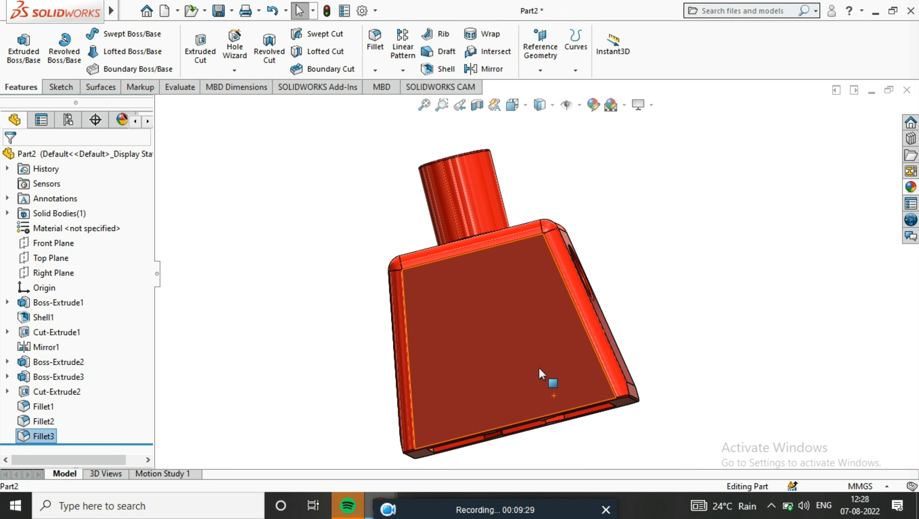
pyautogui.click(163, 473)
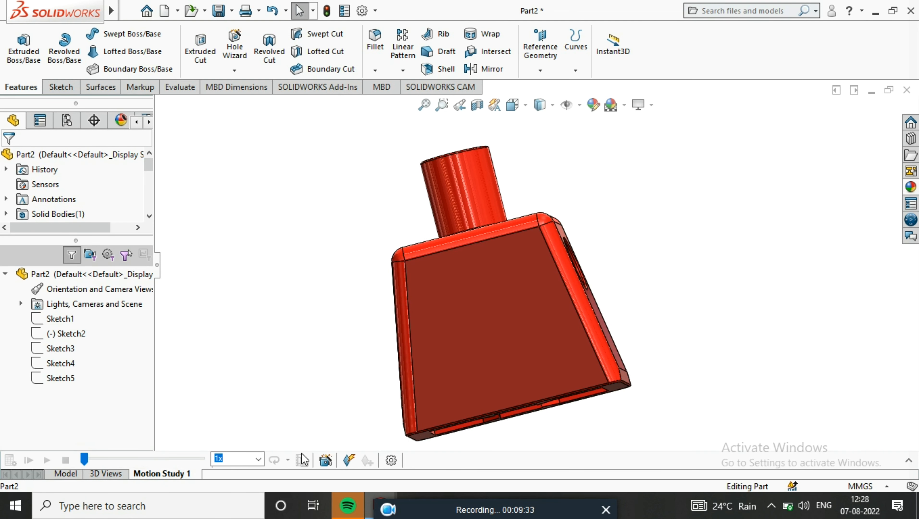
pyautogui.click(324, 460)
pyautogui.click(517, 400)
pyautogui.click(517, 400)
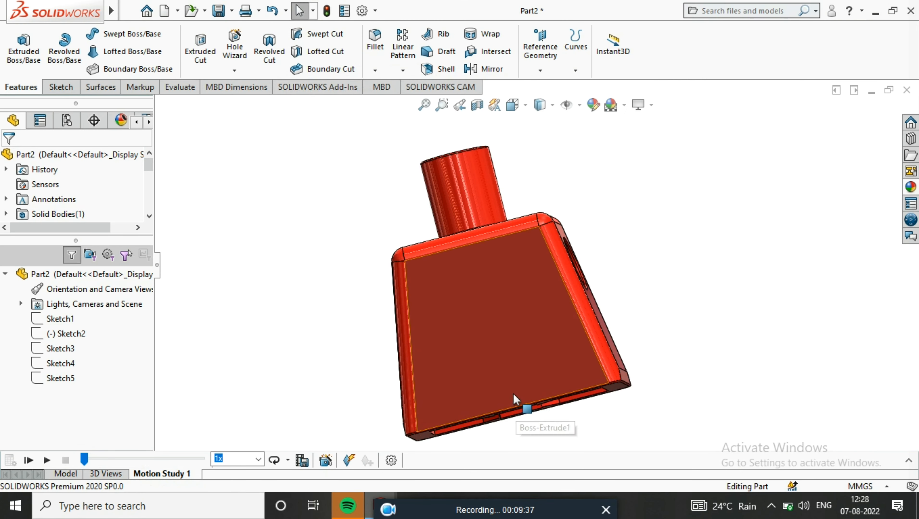
pyautogui.click(47, 460)
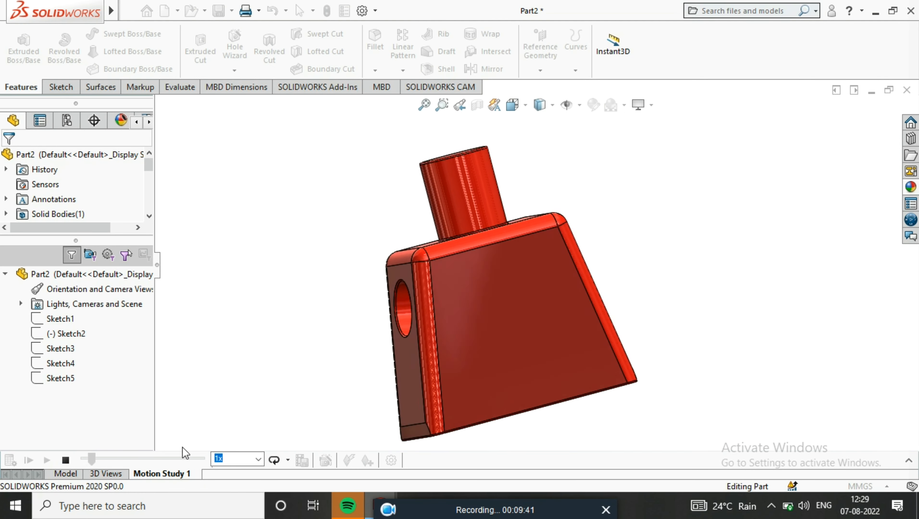